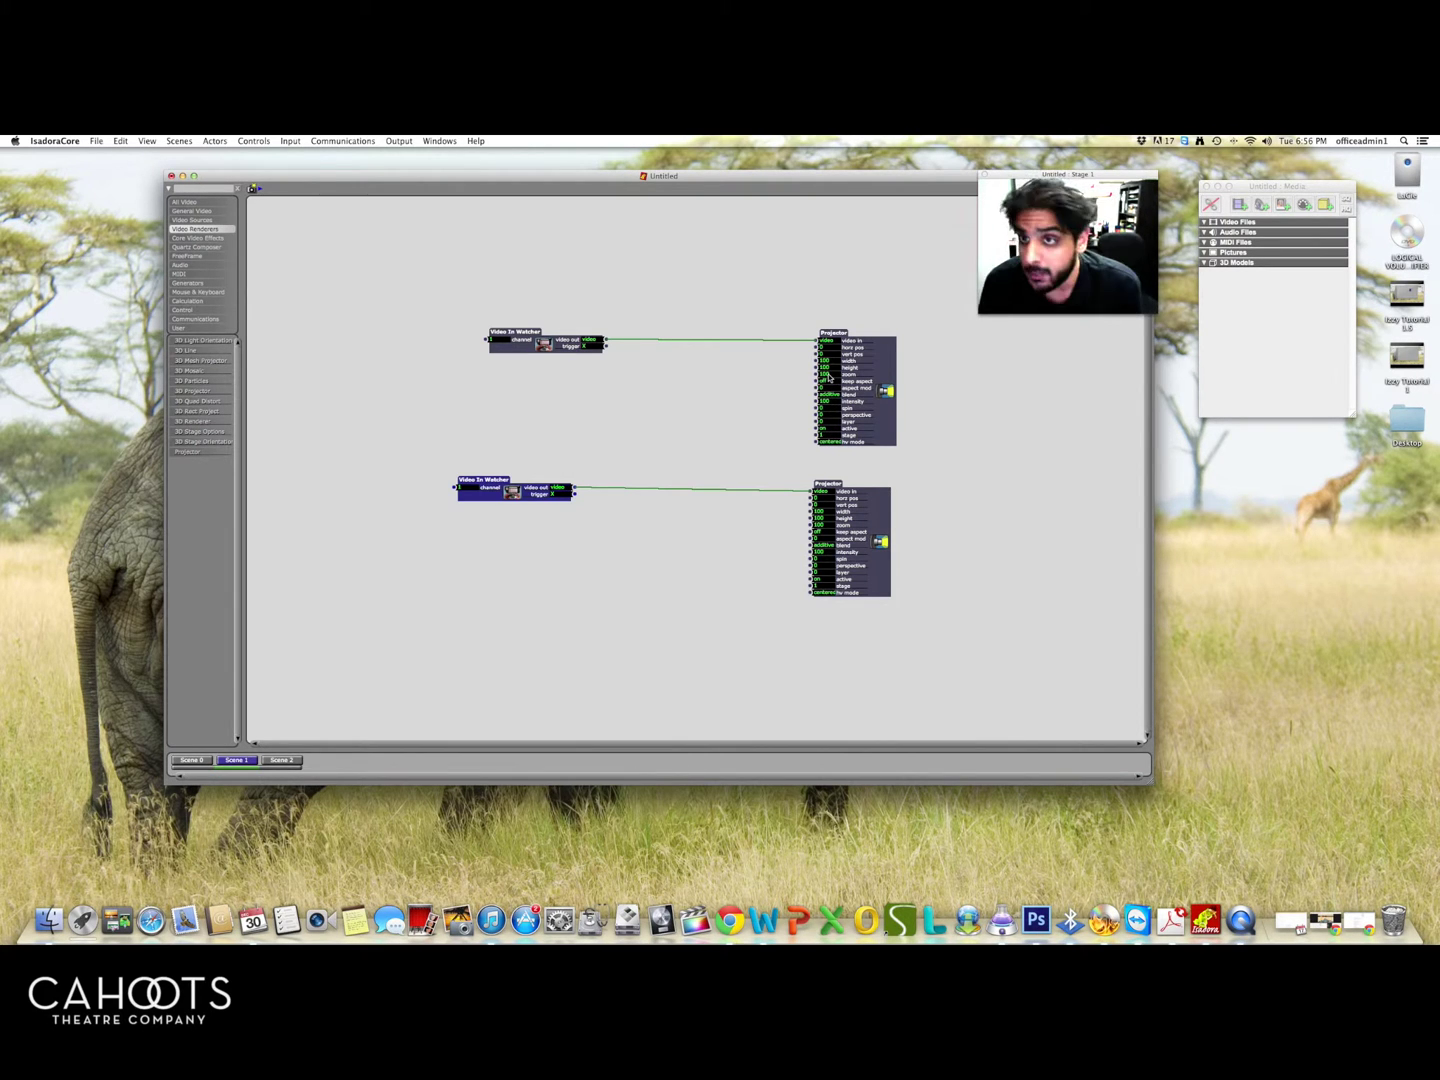
# Shrink the upper Projector's zoom to 39.4, reduce its height, and bring its horizontal position near centre
pyautogui.moveTo(829, 378)
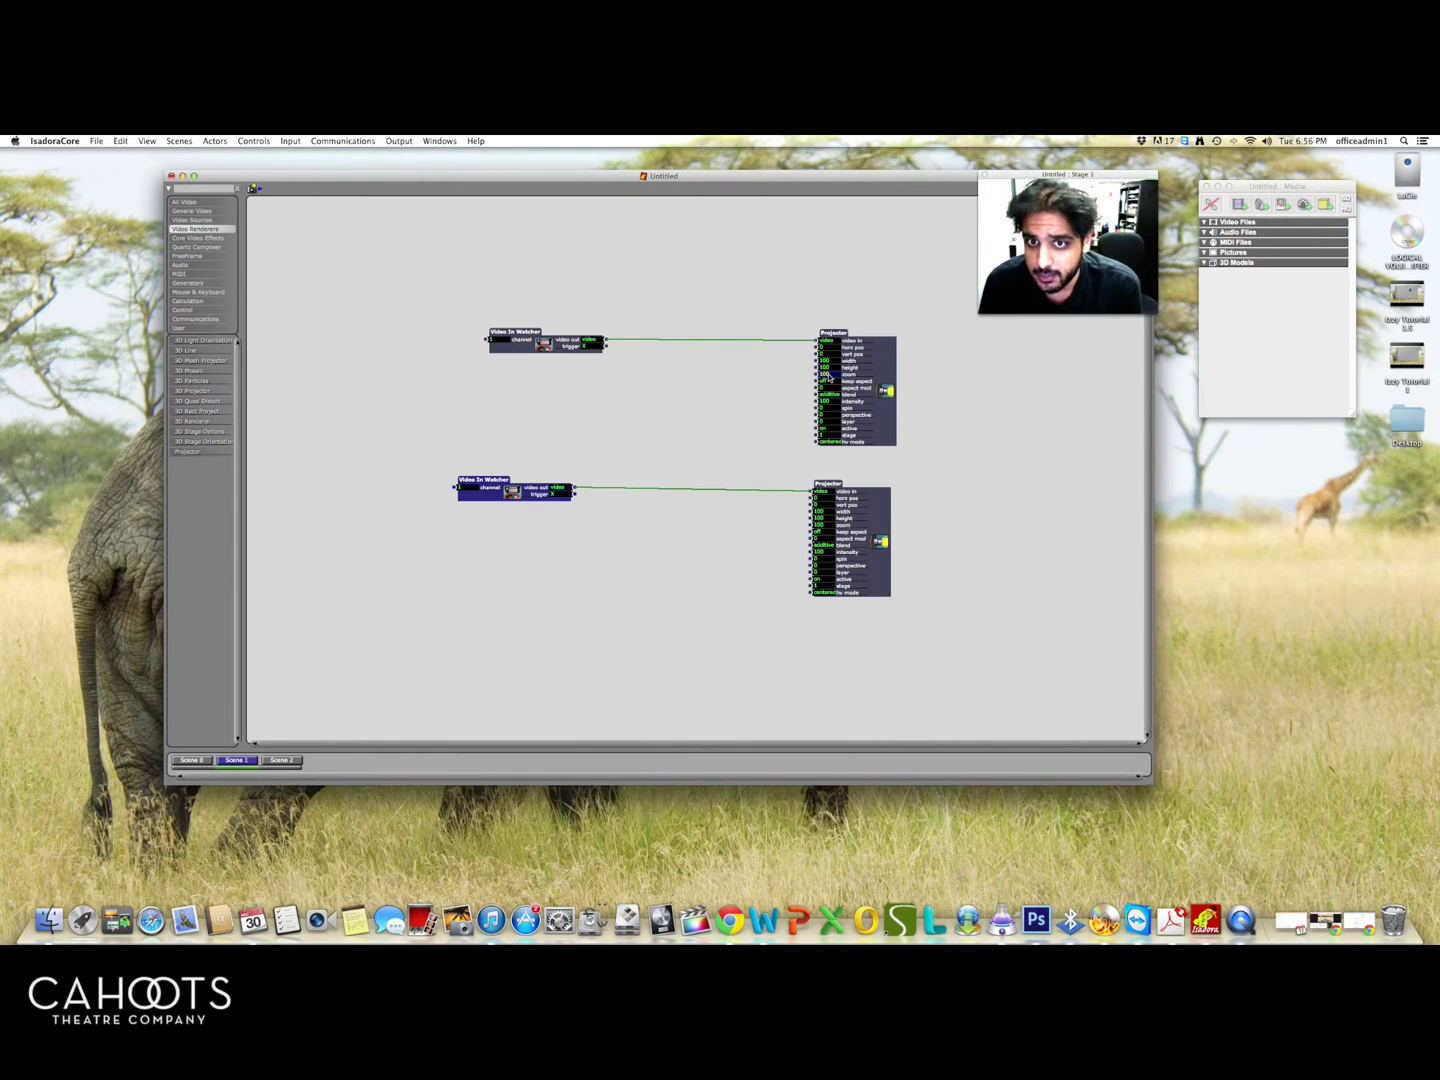
pyautogui.moveTo(829, 377); pyautogui.dragTo(794, 719)
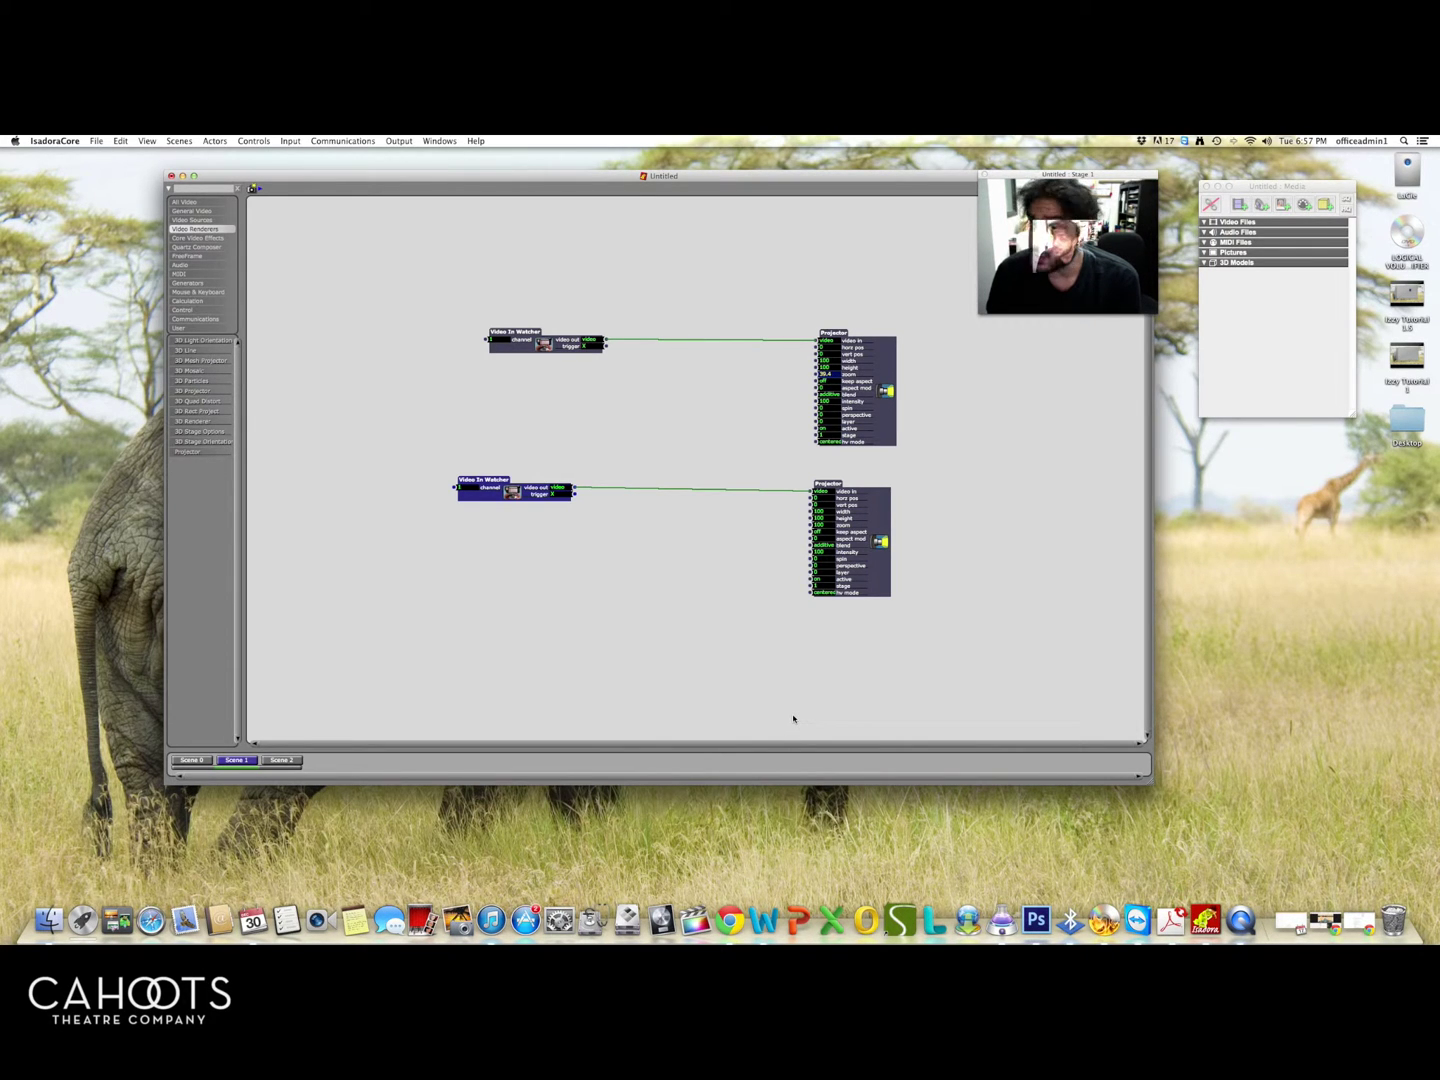
pyautogui.moveTo(794, 718); pyautogui.dragTo(794, 718)
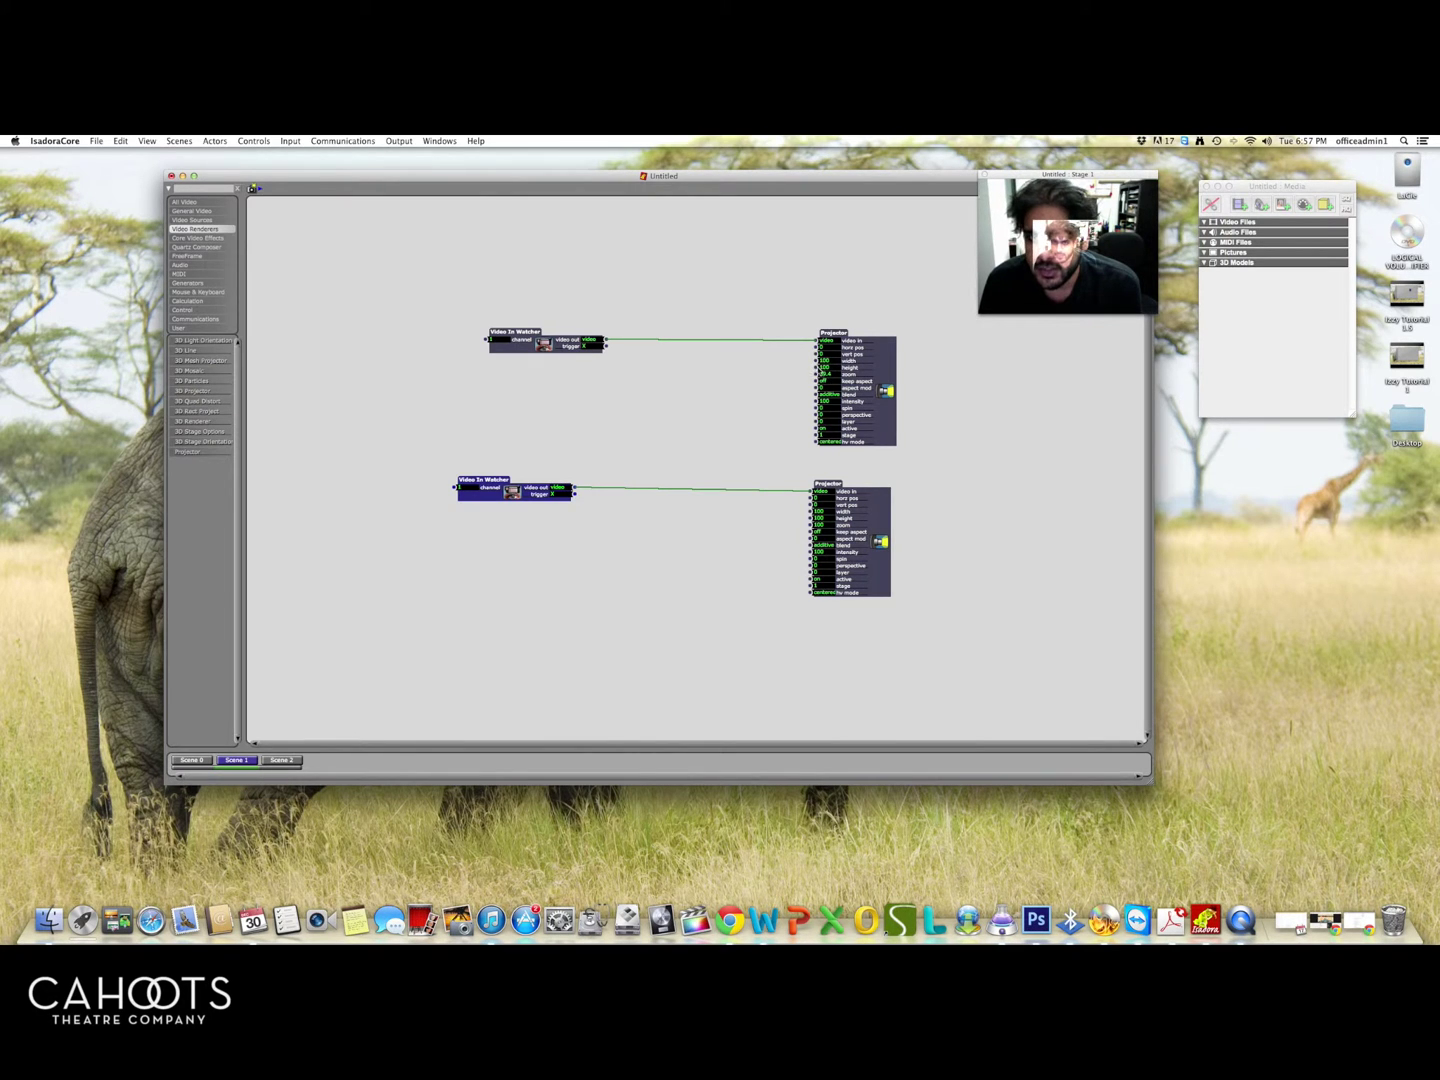
pyautogui.moveTo(822, 369); pyautogui.dragTo(819, 460)
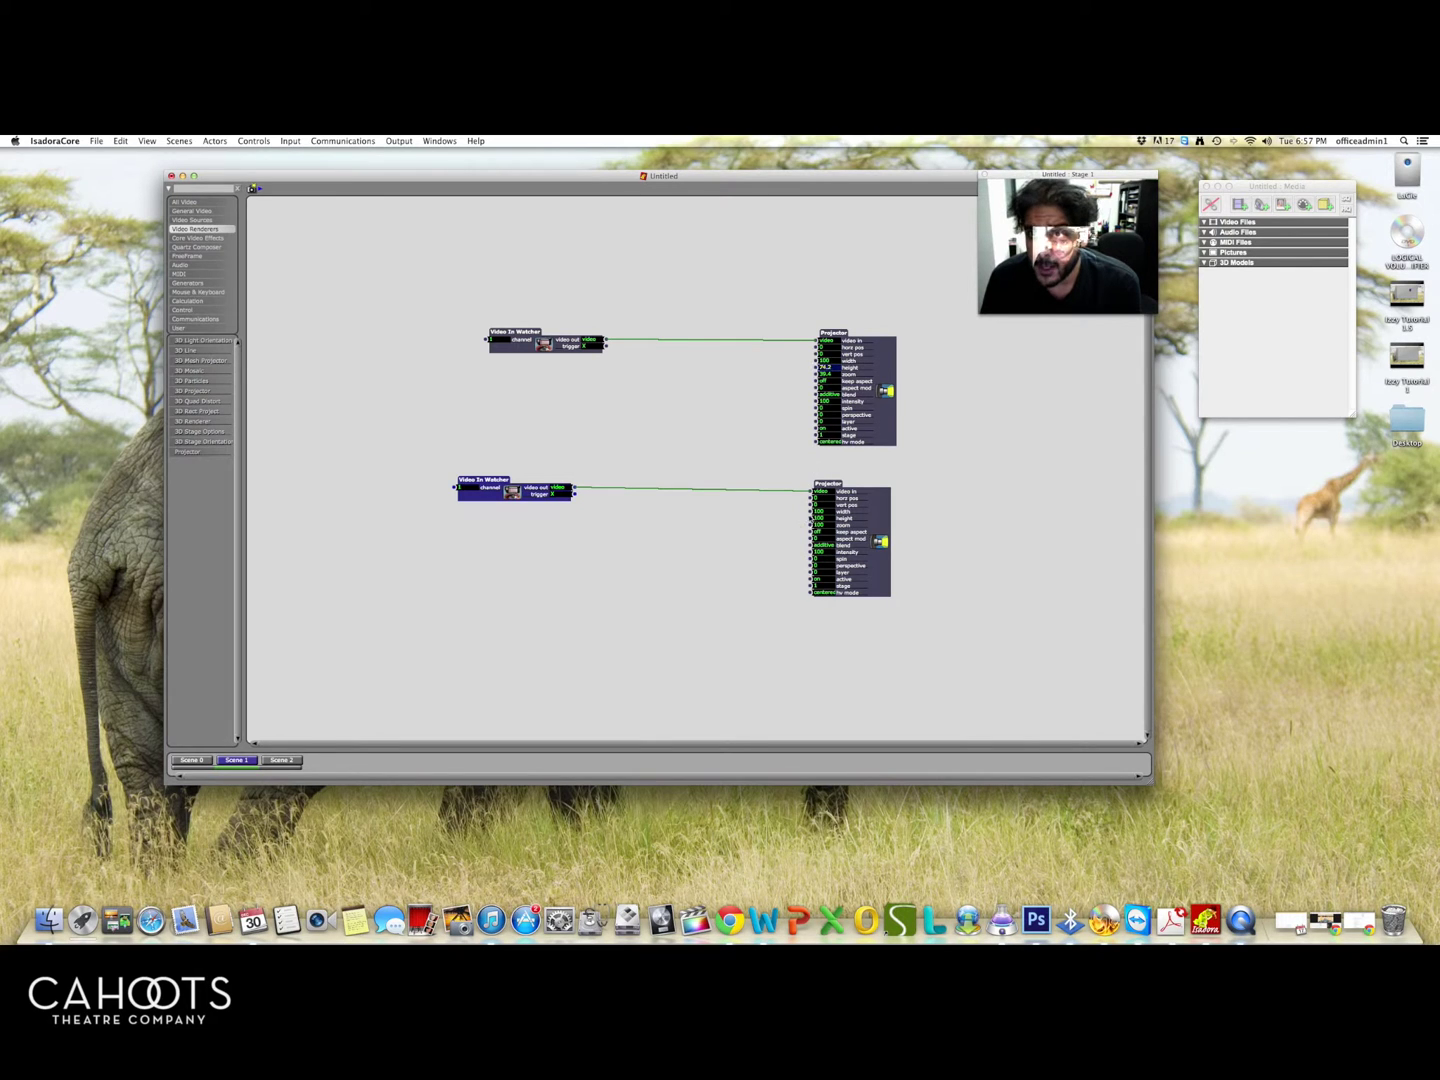
pyautogui.moveTo(810, 541); pyautogui.dragTo(810, 562)
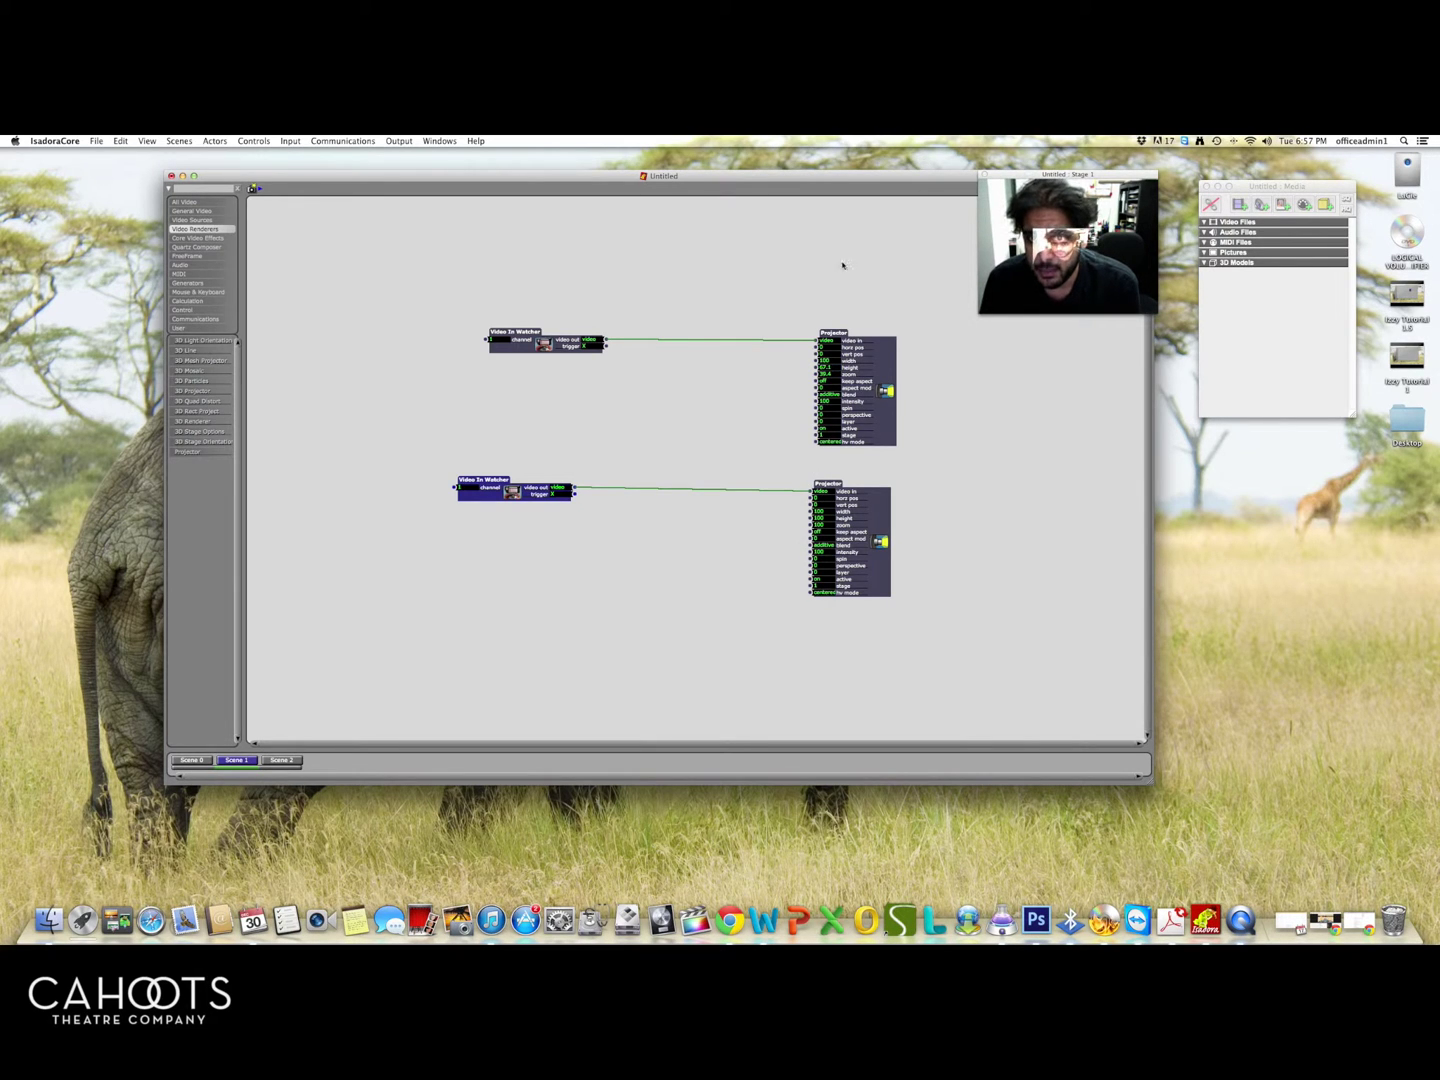
pyautogui.moveTo(826, 348); pyautogui.dragTo(842, 316)
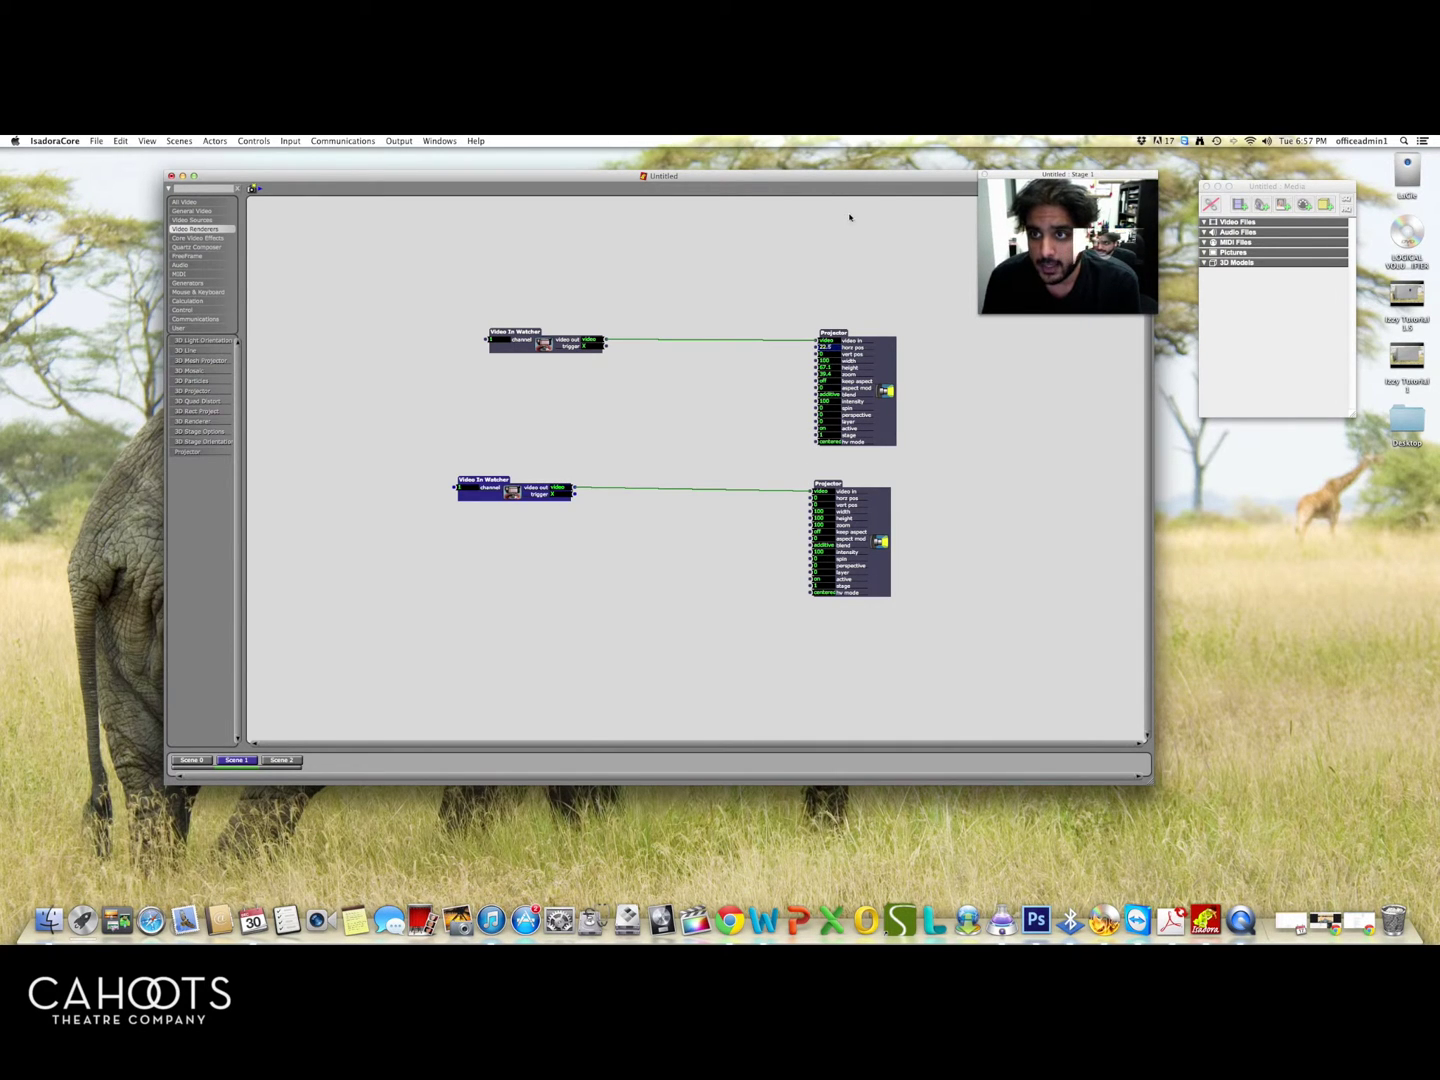
pyautogui.moveTo(841, 213); pyautogui.dragTo(820, 437)
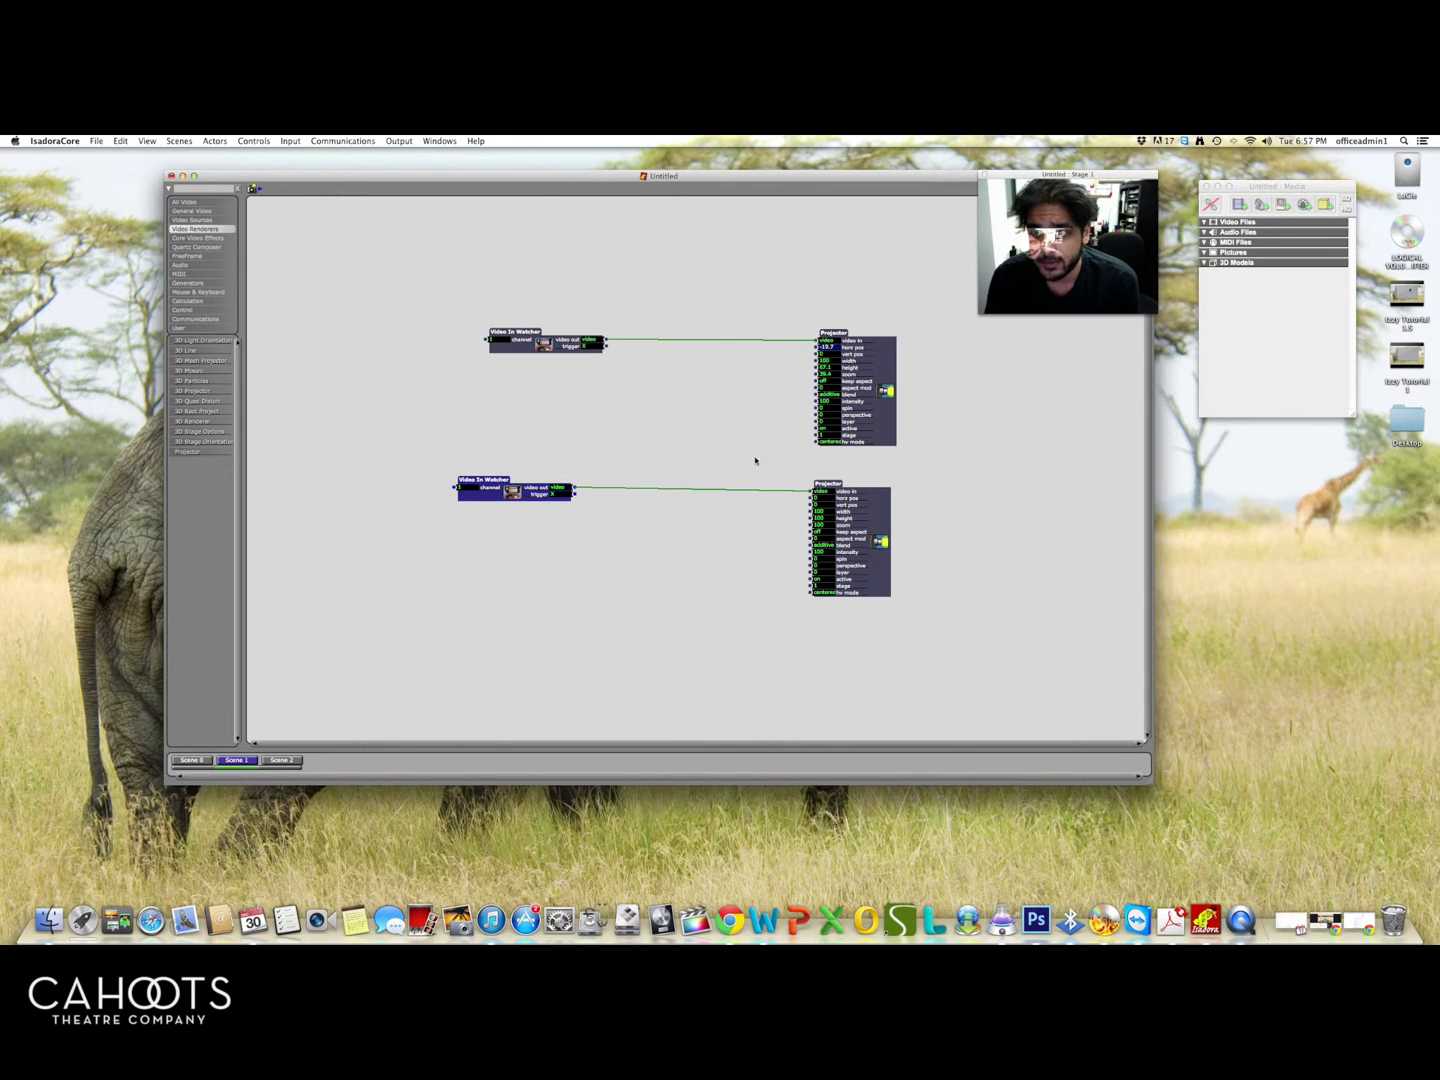
pyautogui.moveTo(779, 410); pyautogui.dragTo(810, 333)
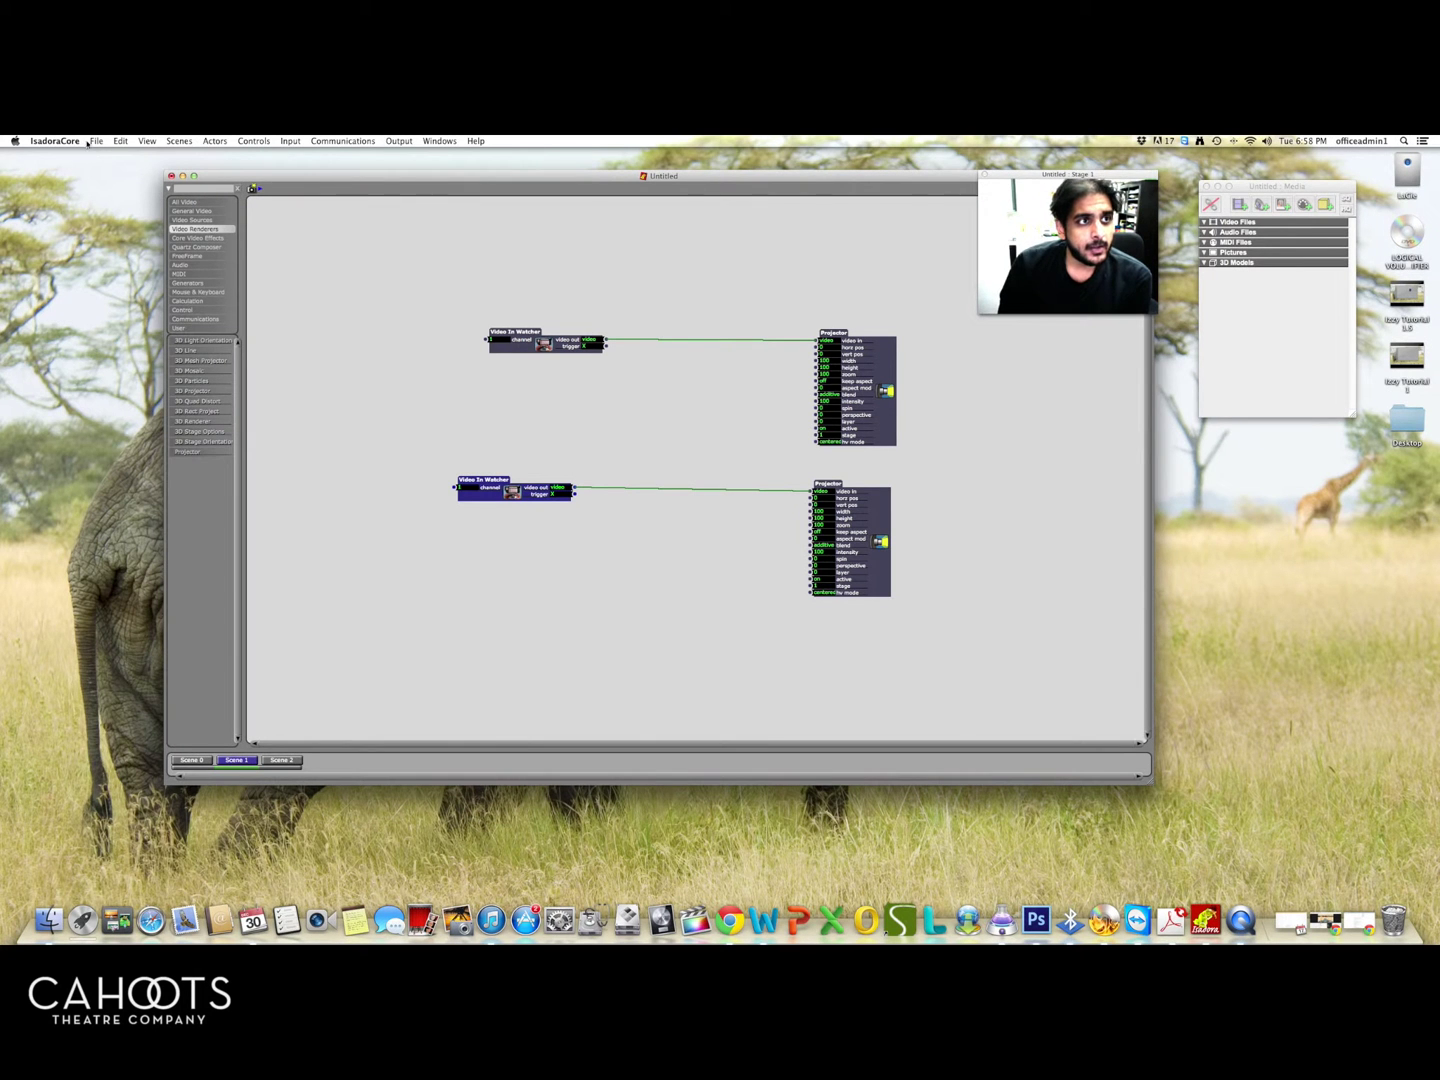
# In the Stage preferences, keep Stage 1 on Display 2 and place Stage 2 on Display 2
pyautogui.click(73, 142)
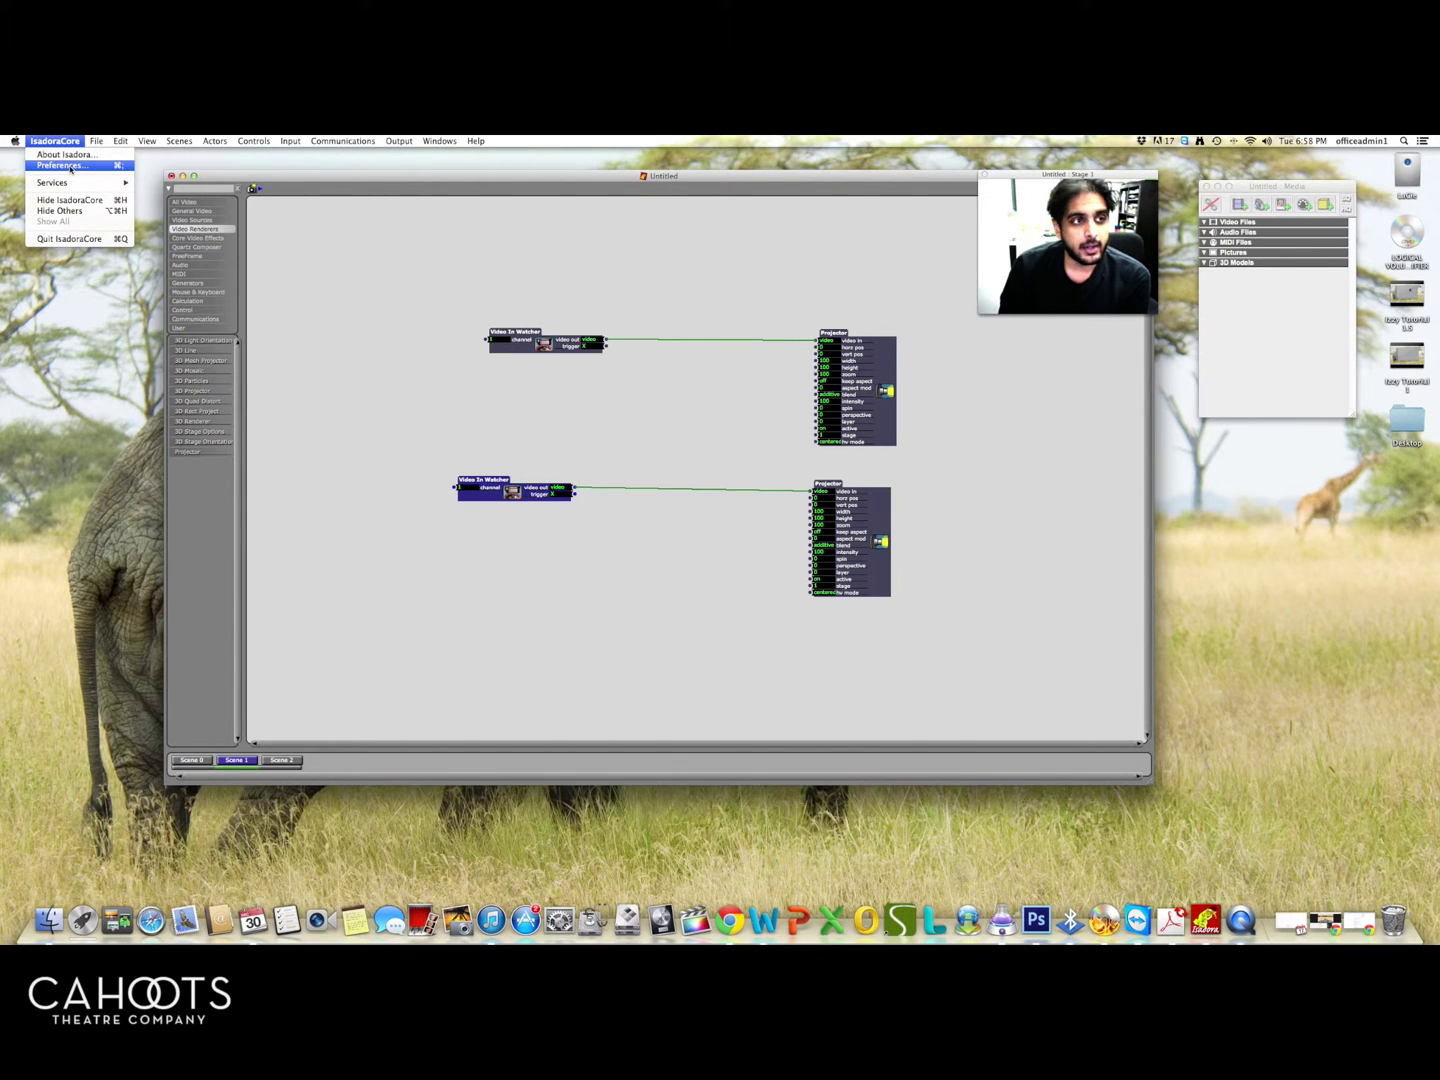
pyautogui.click(70, 166)
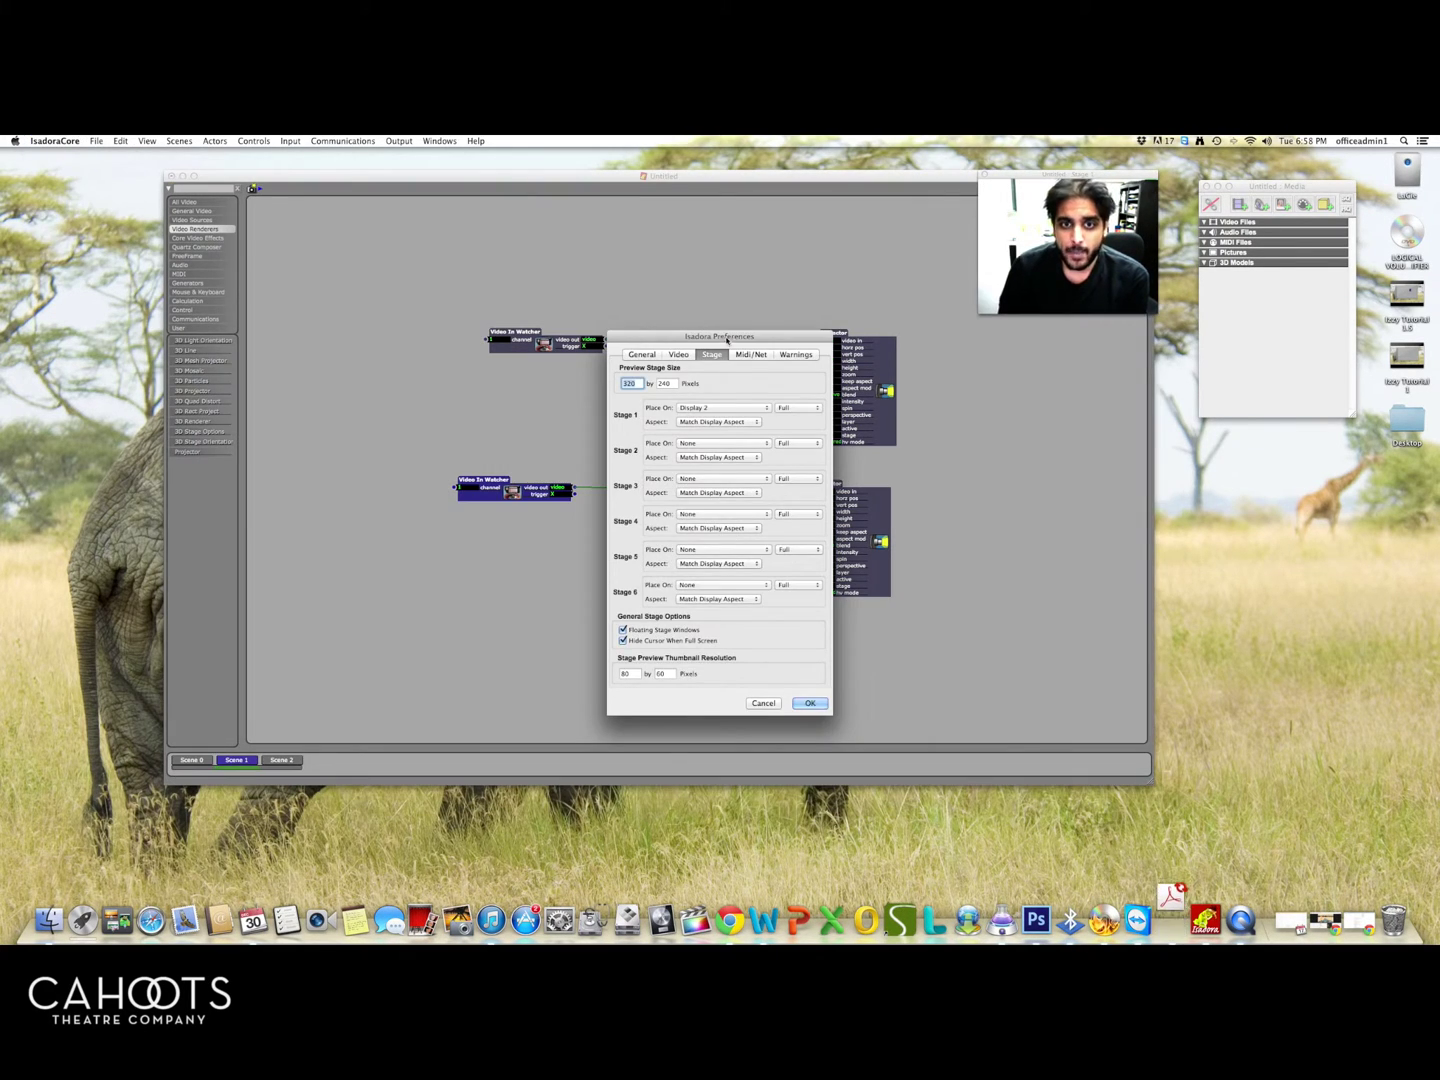
pyautogui.moveTo(727, 335); pyautogui.dragTo(577, 248)
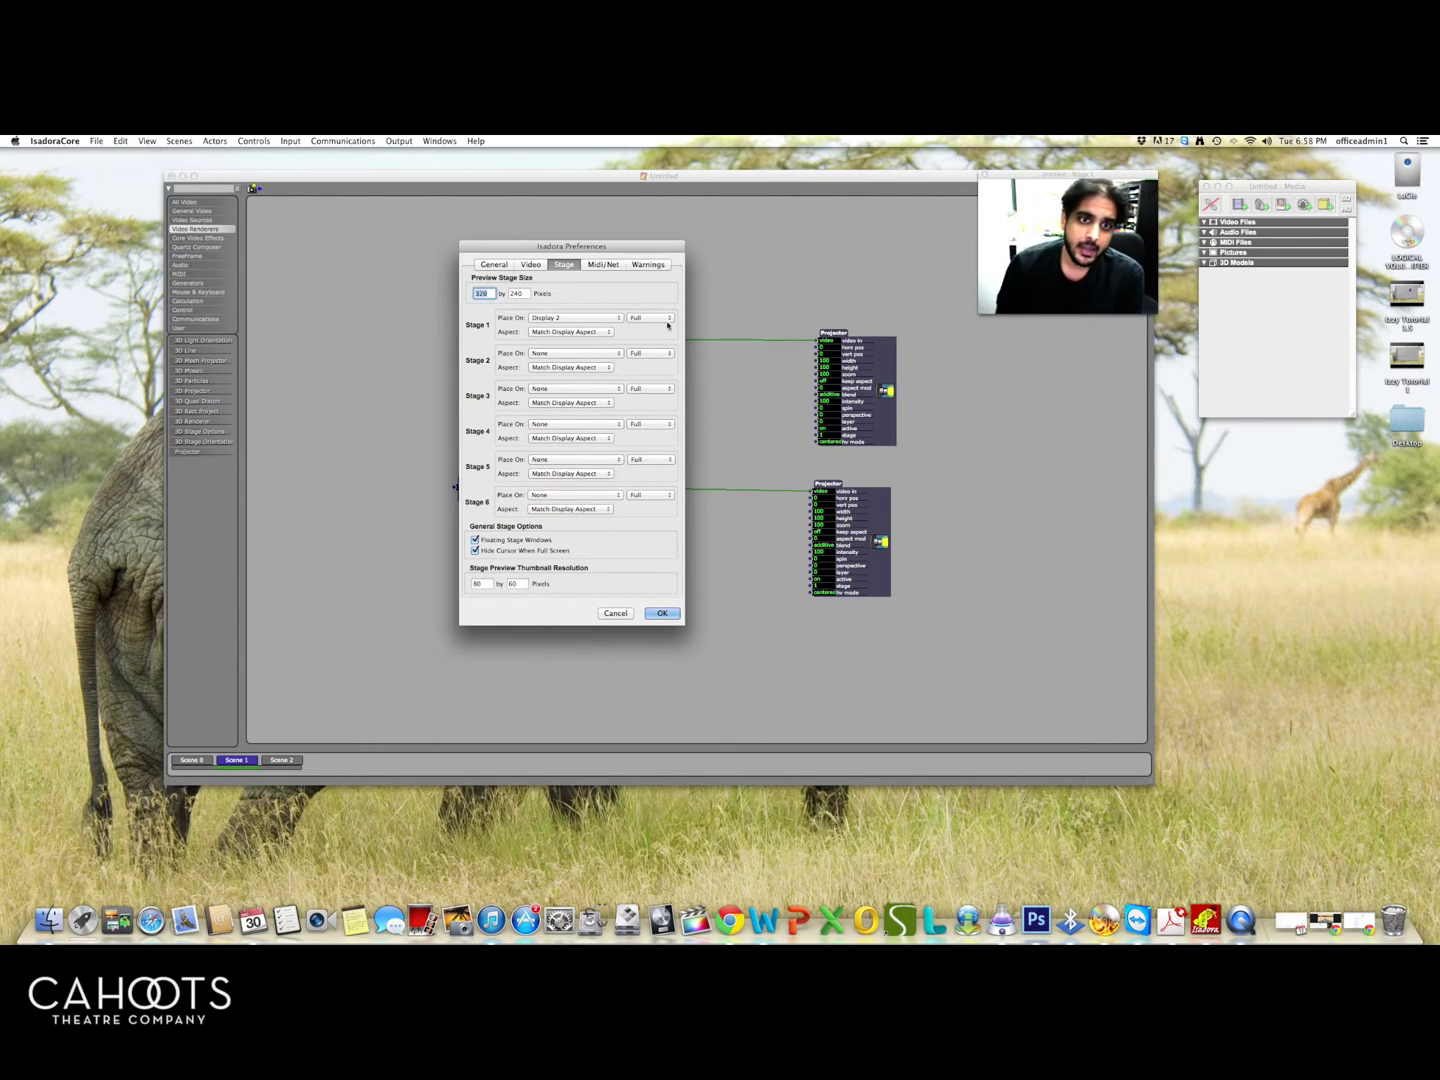
pyautogui.click(575, 318)
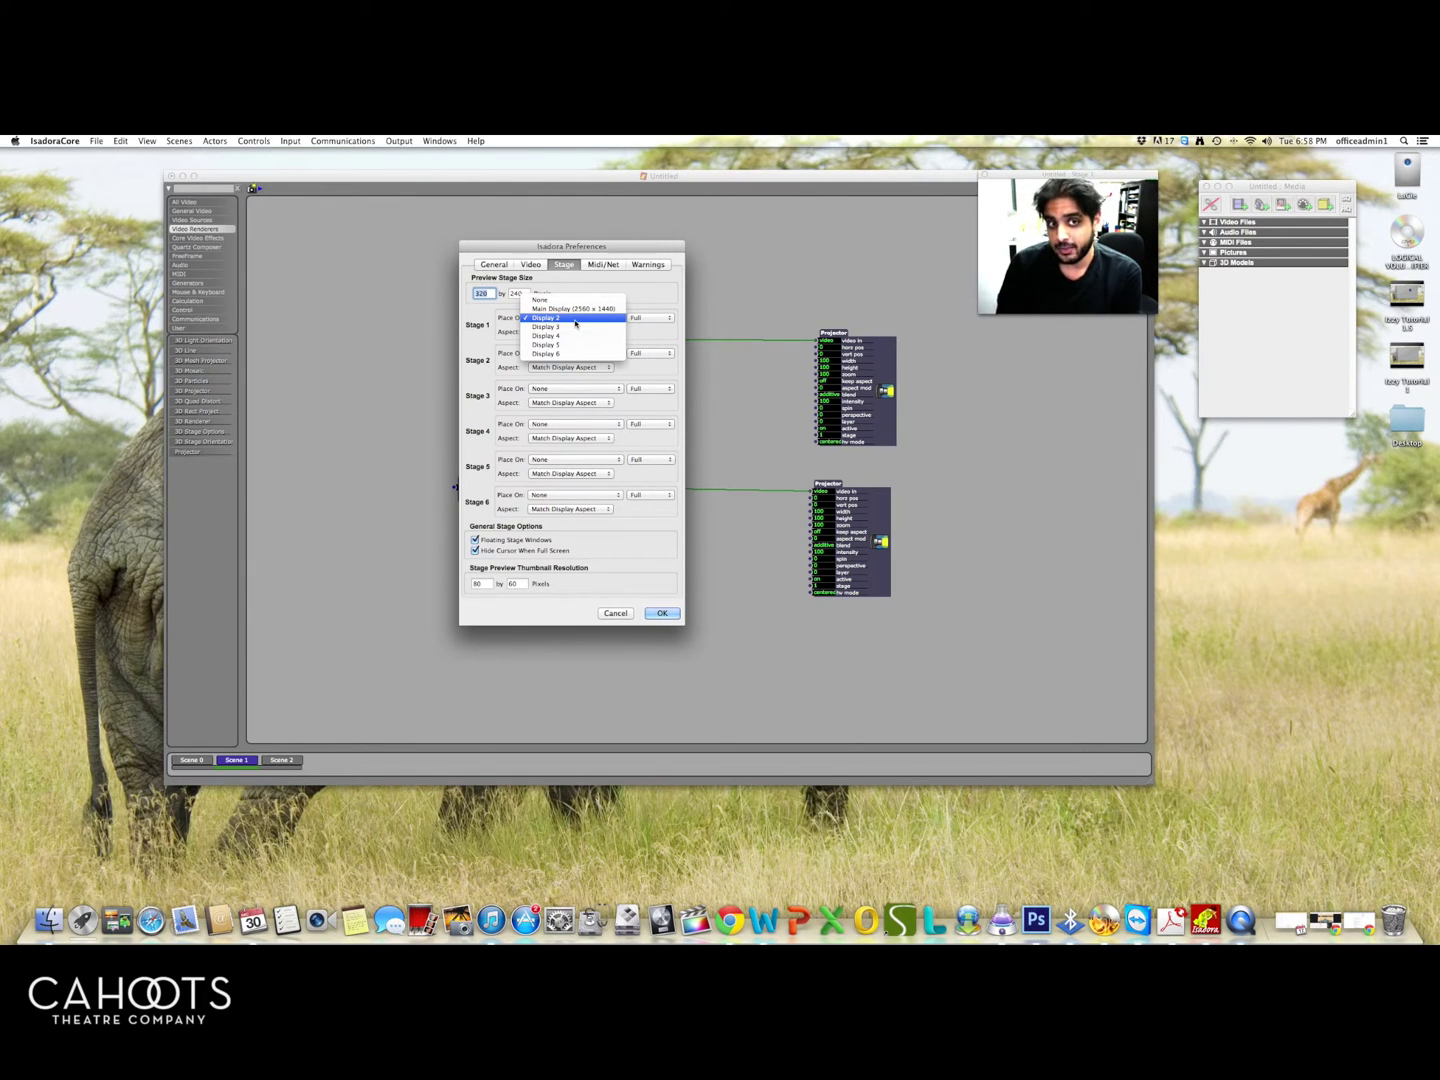
pyautogui.click(648, 332)
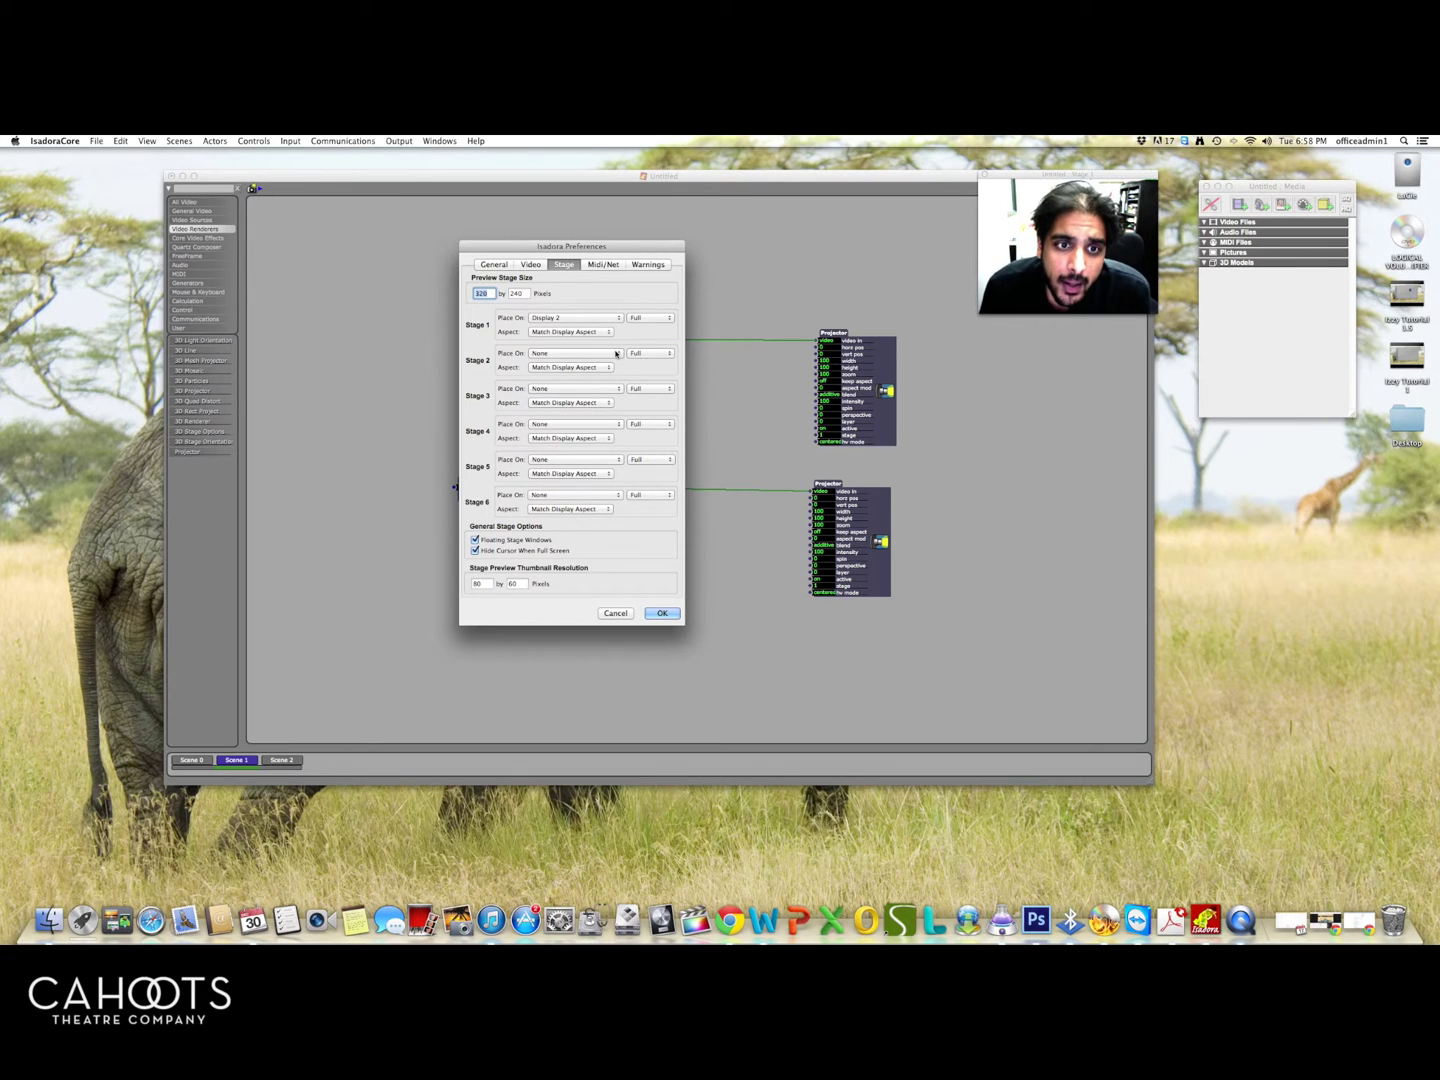
pyautogui.click(616, 353)
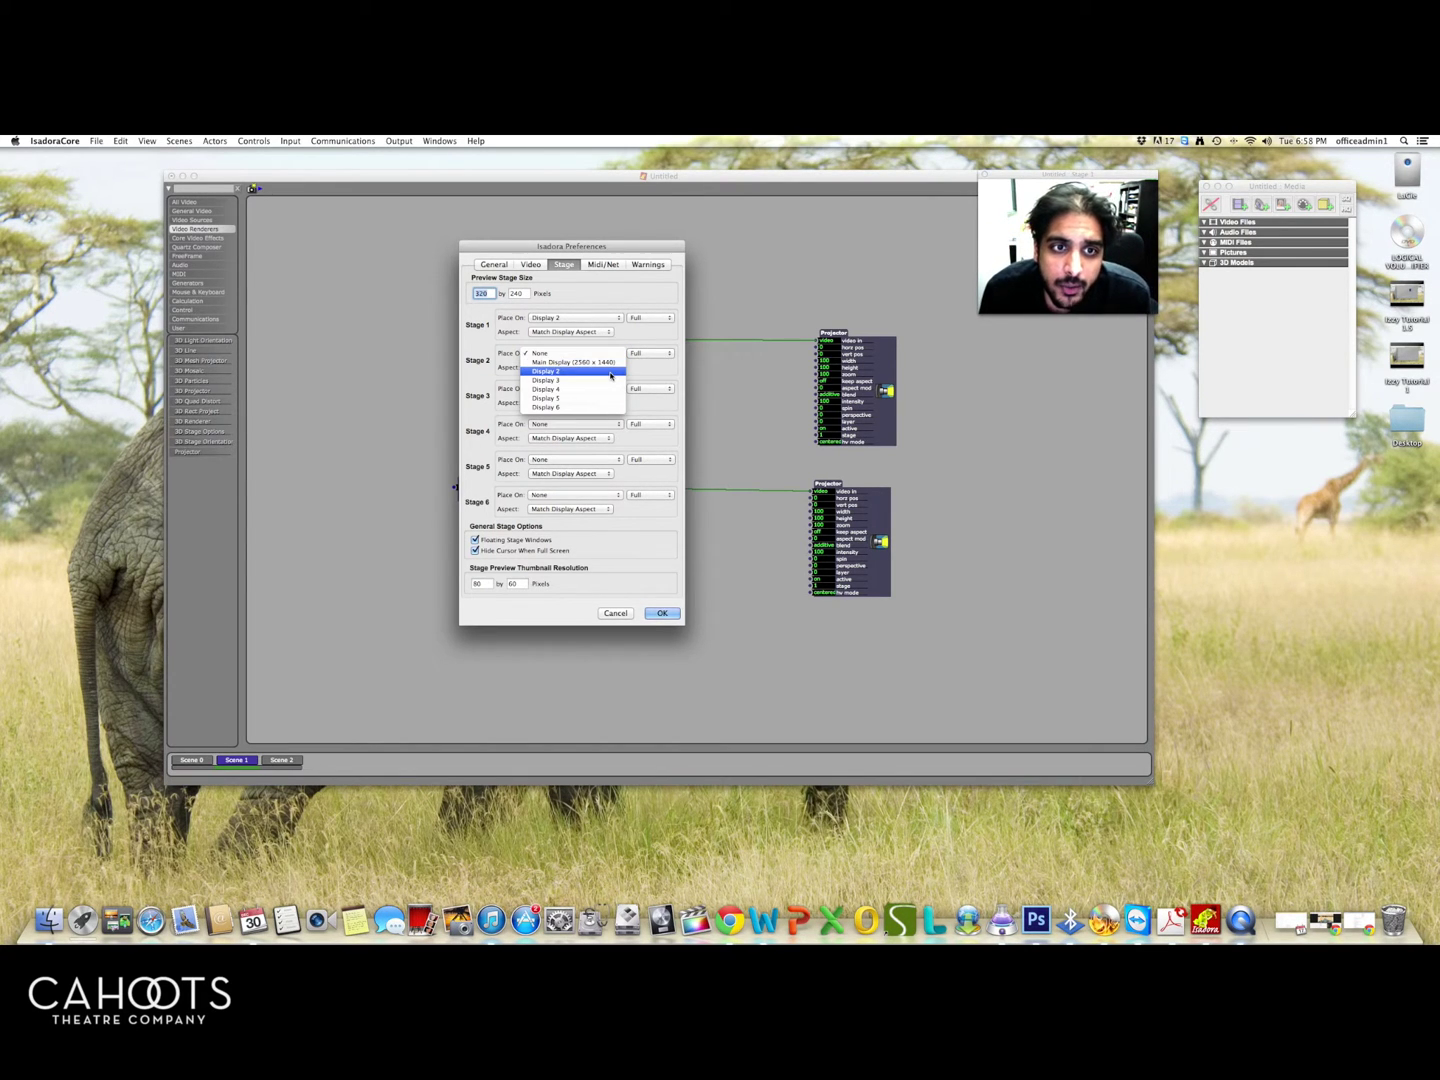
pyautogui.click(610, 374)
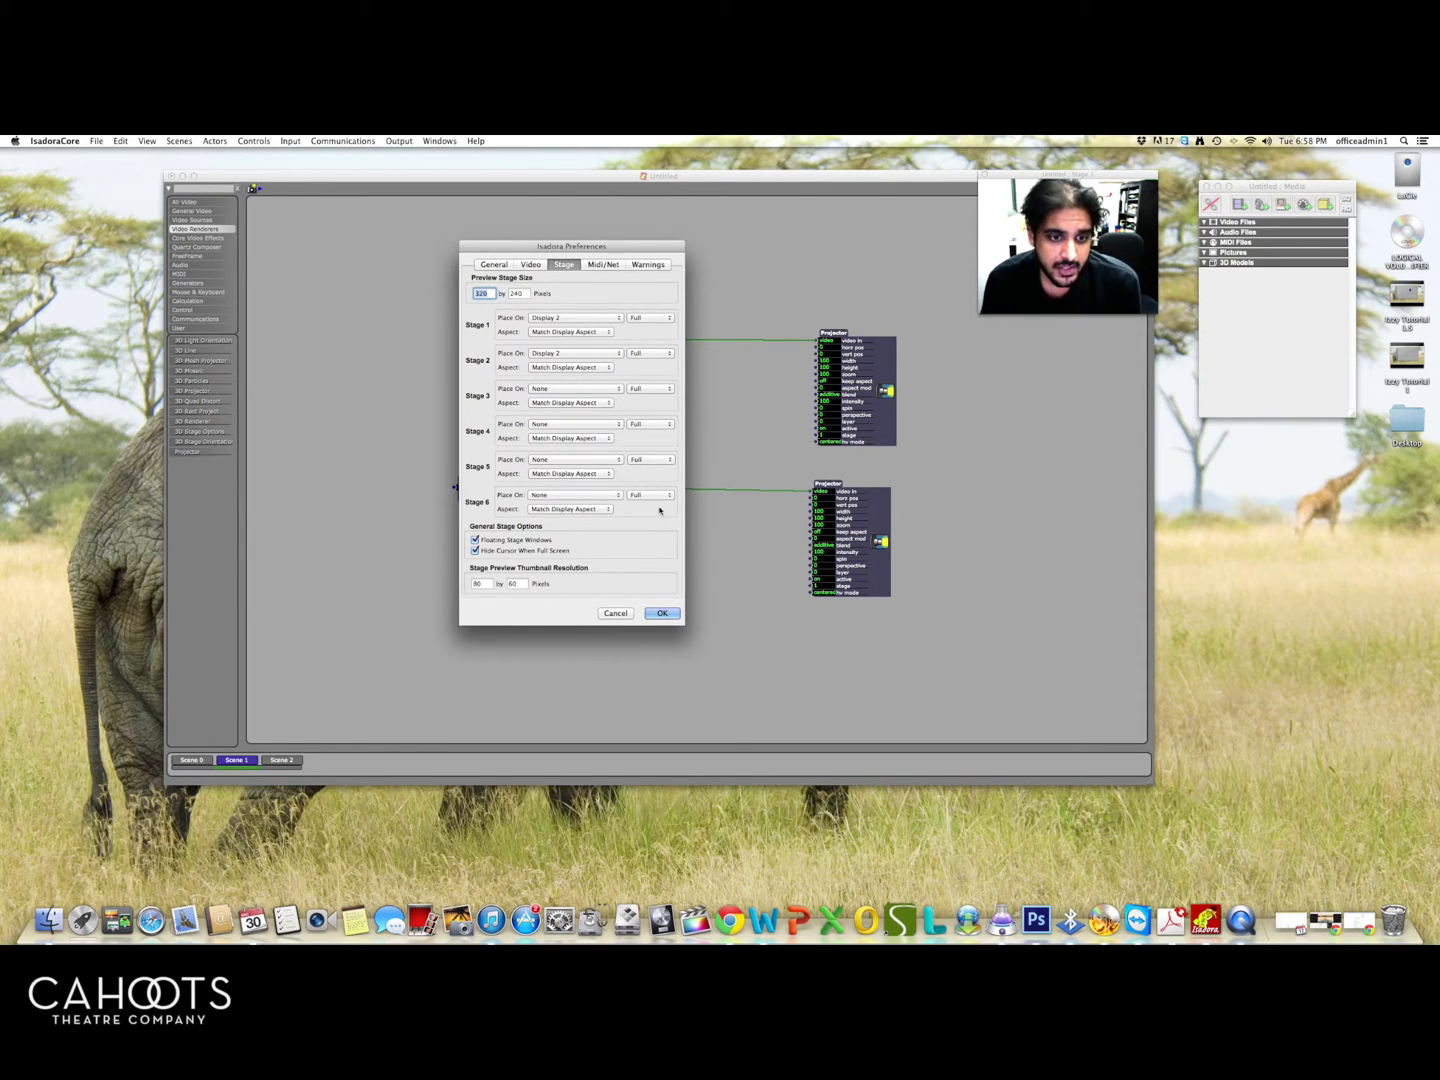
pyautogui.click(663, 613)
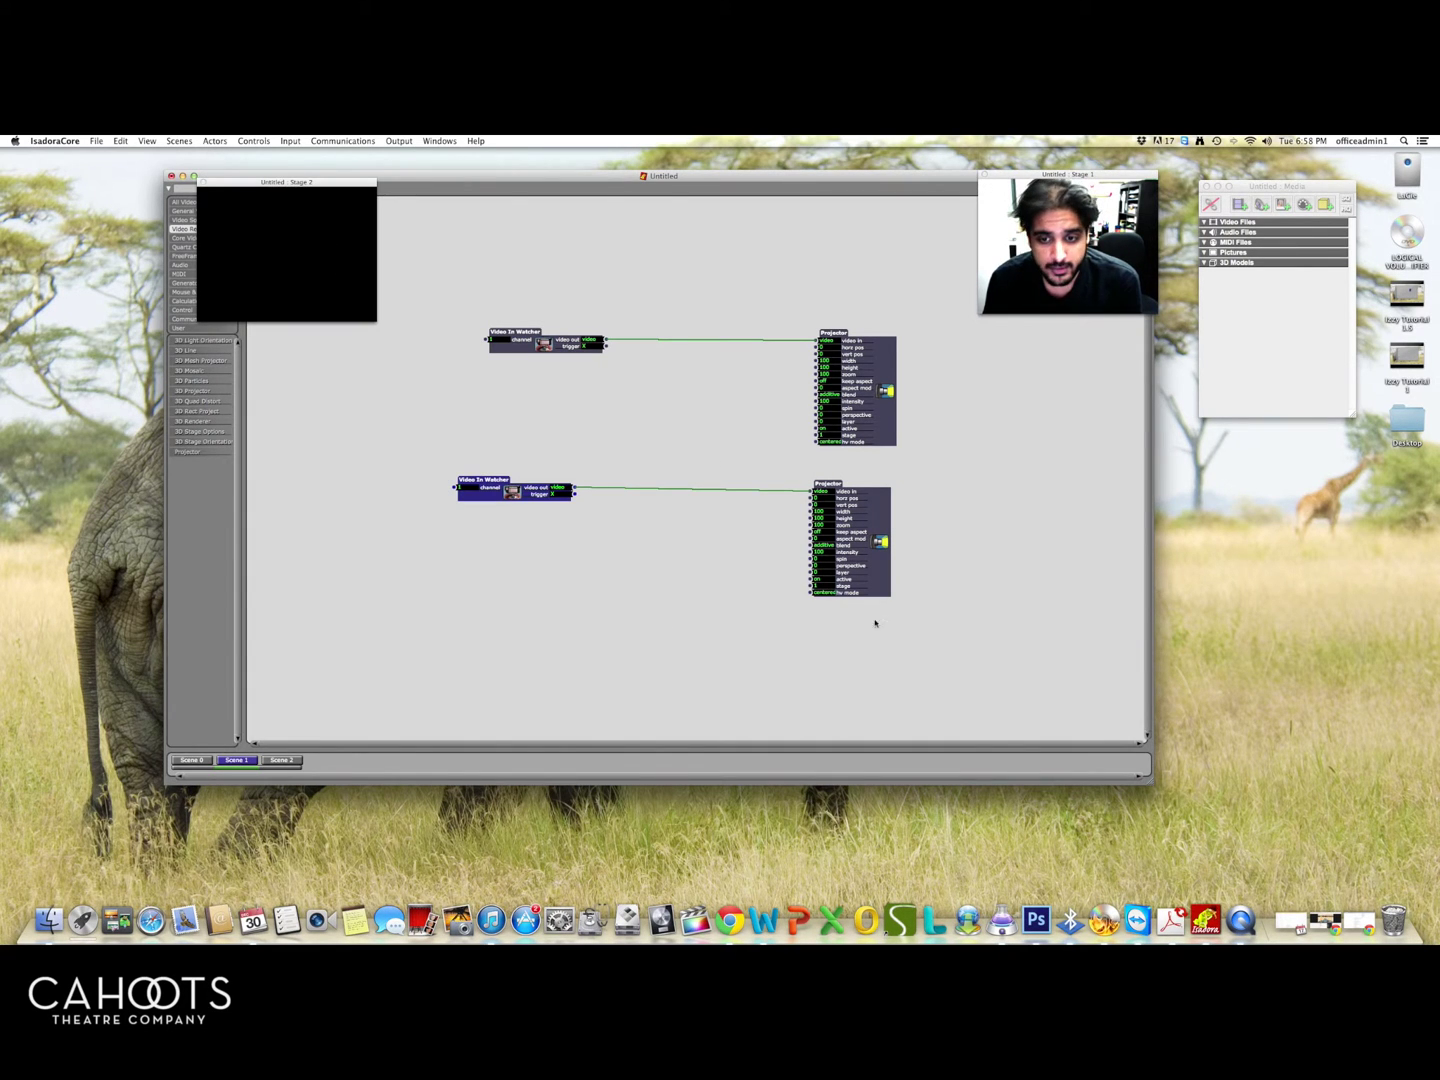
# Set the lower Projector's stage input to 2
pyautogui.click(819, 586)
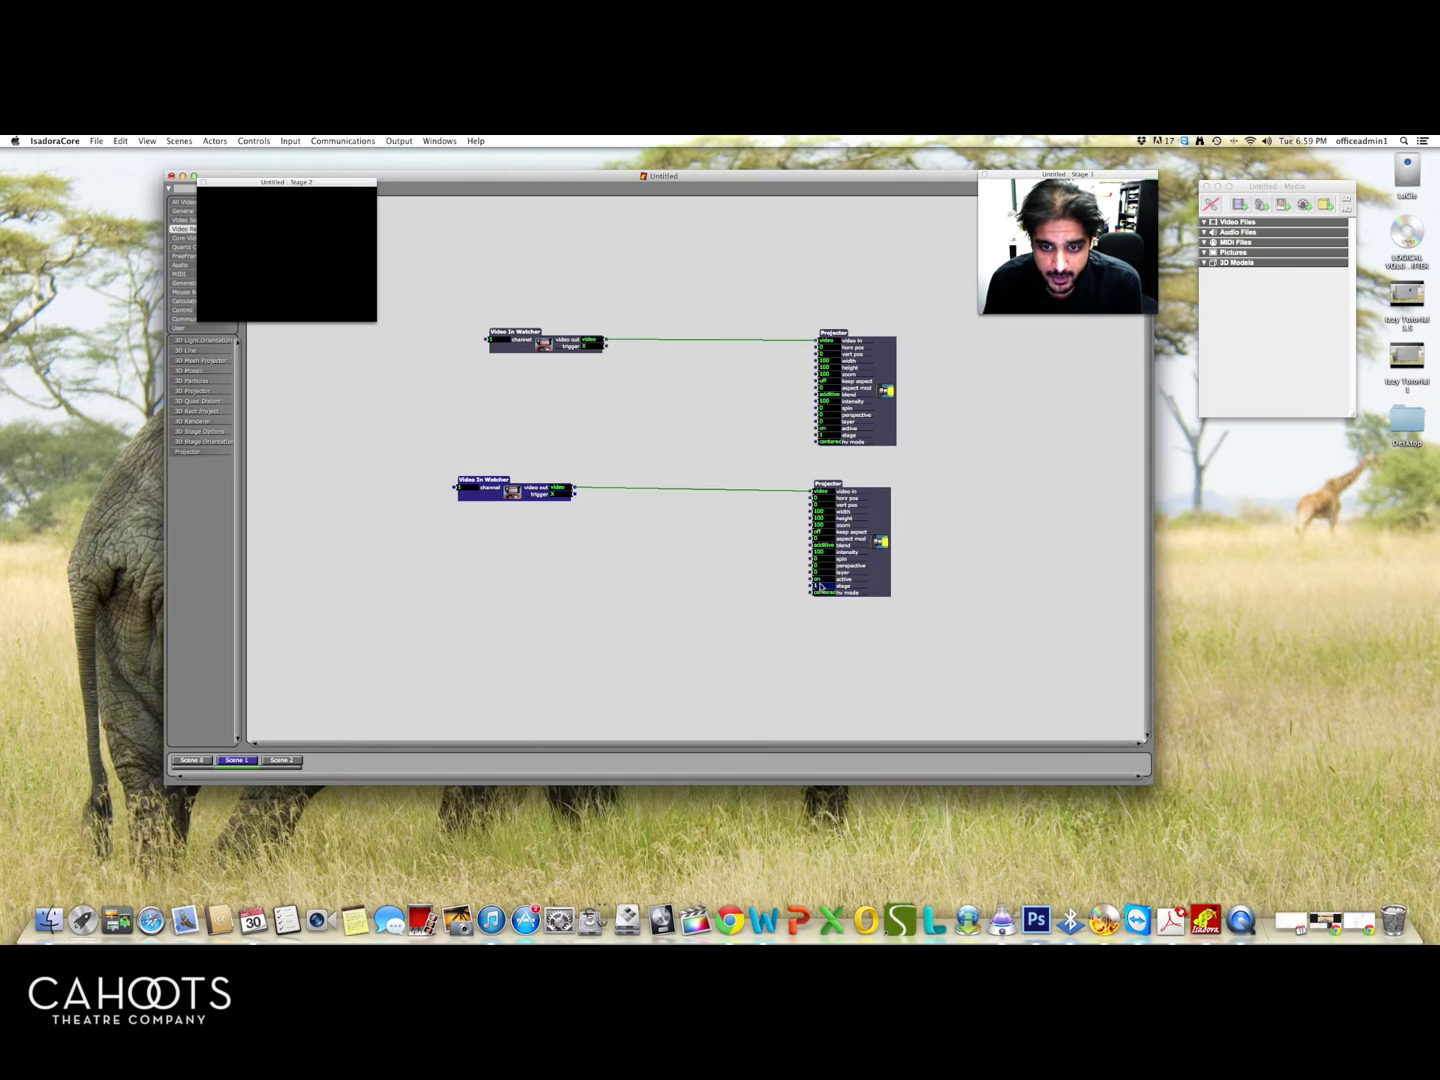
pyautogui.write('2')
pyautogui.press('Return')
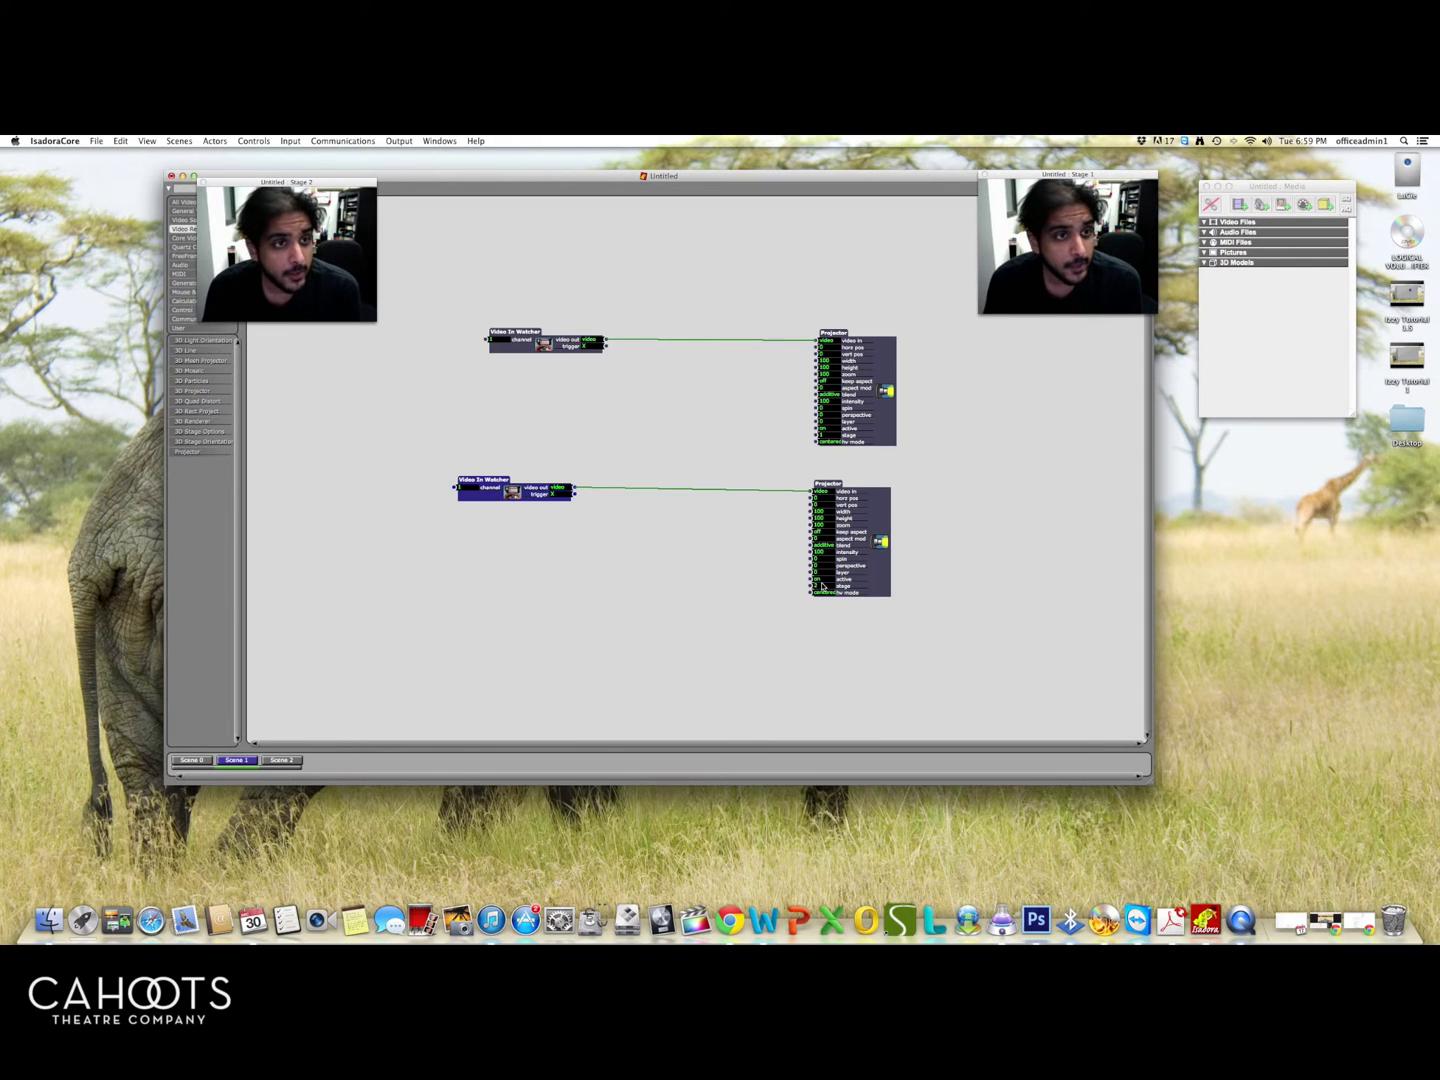
pyautogui.moveTo(821, 586)
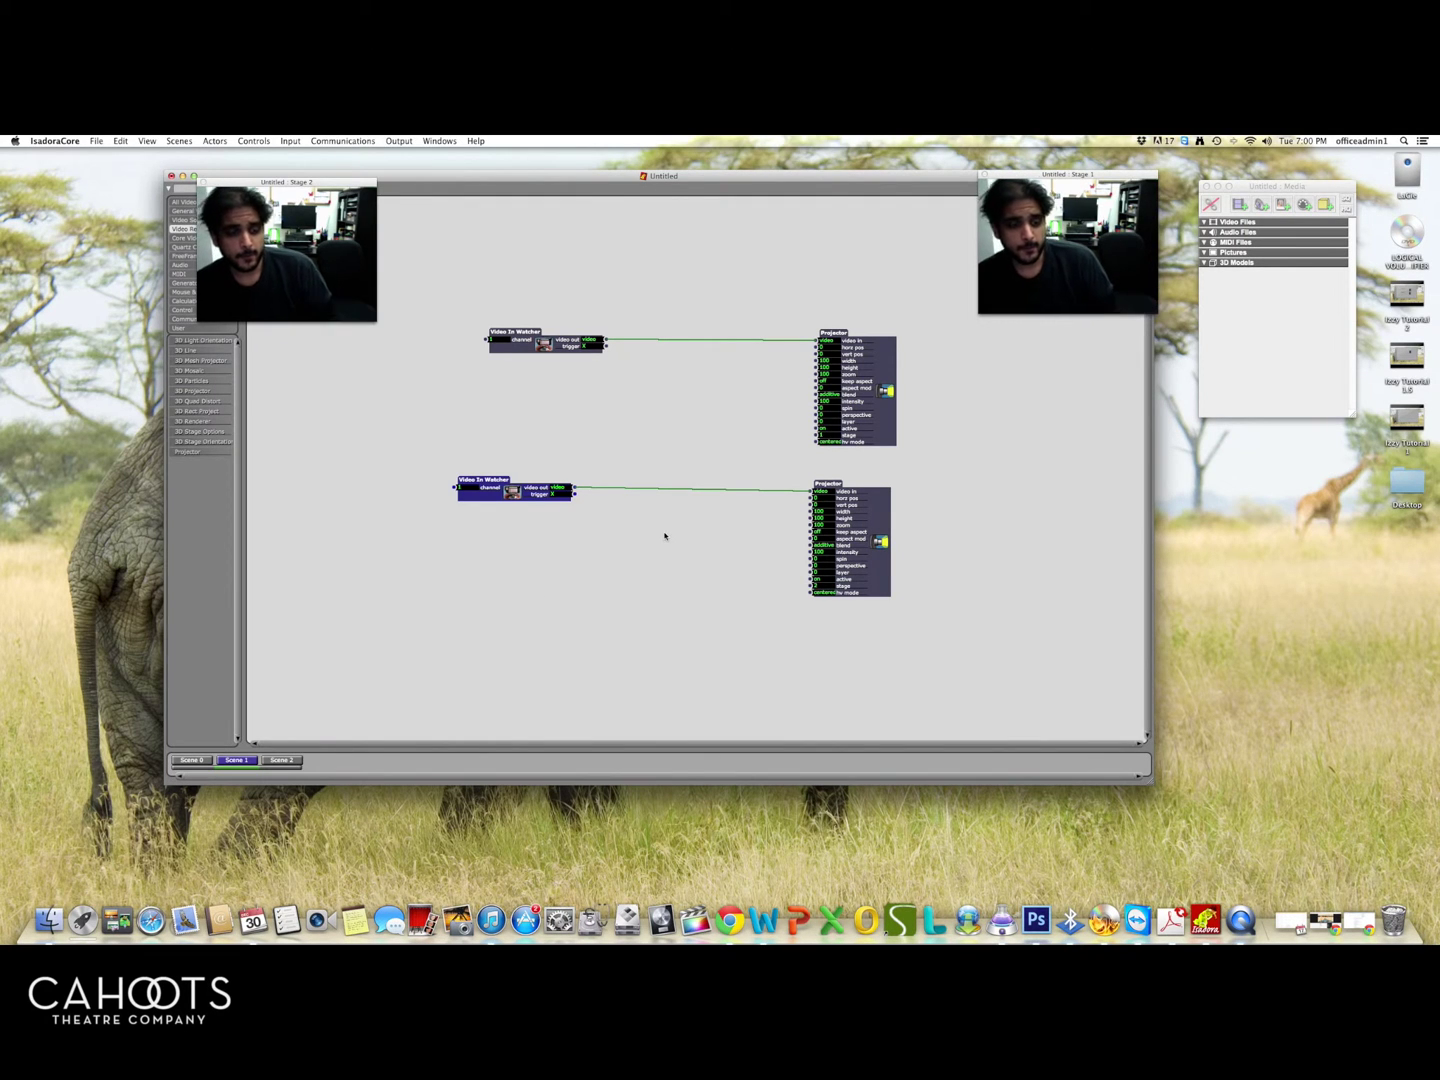
# Switch between Scene 2, Scene 1 and the empty Scene 0, finishing on Scene 1
pyautogui.click(283, 761)
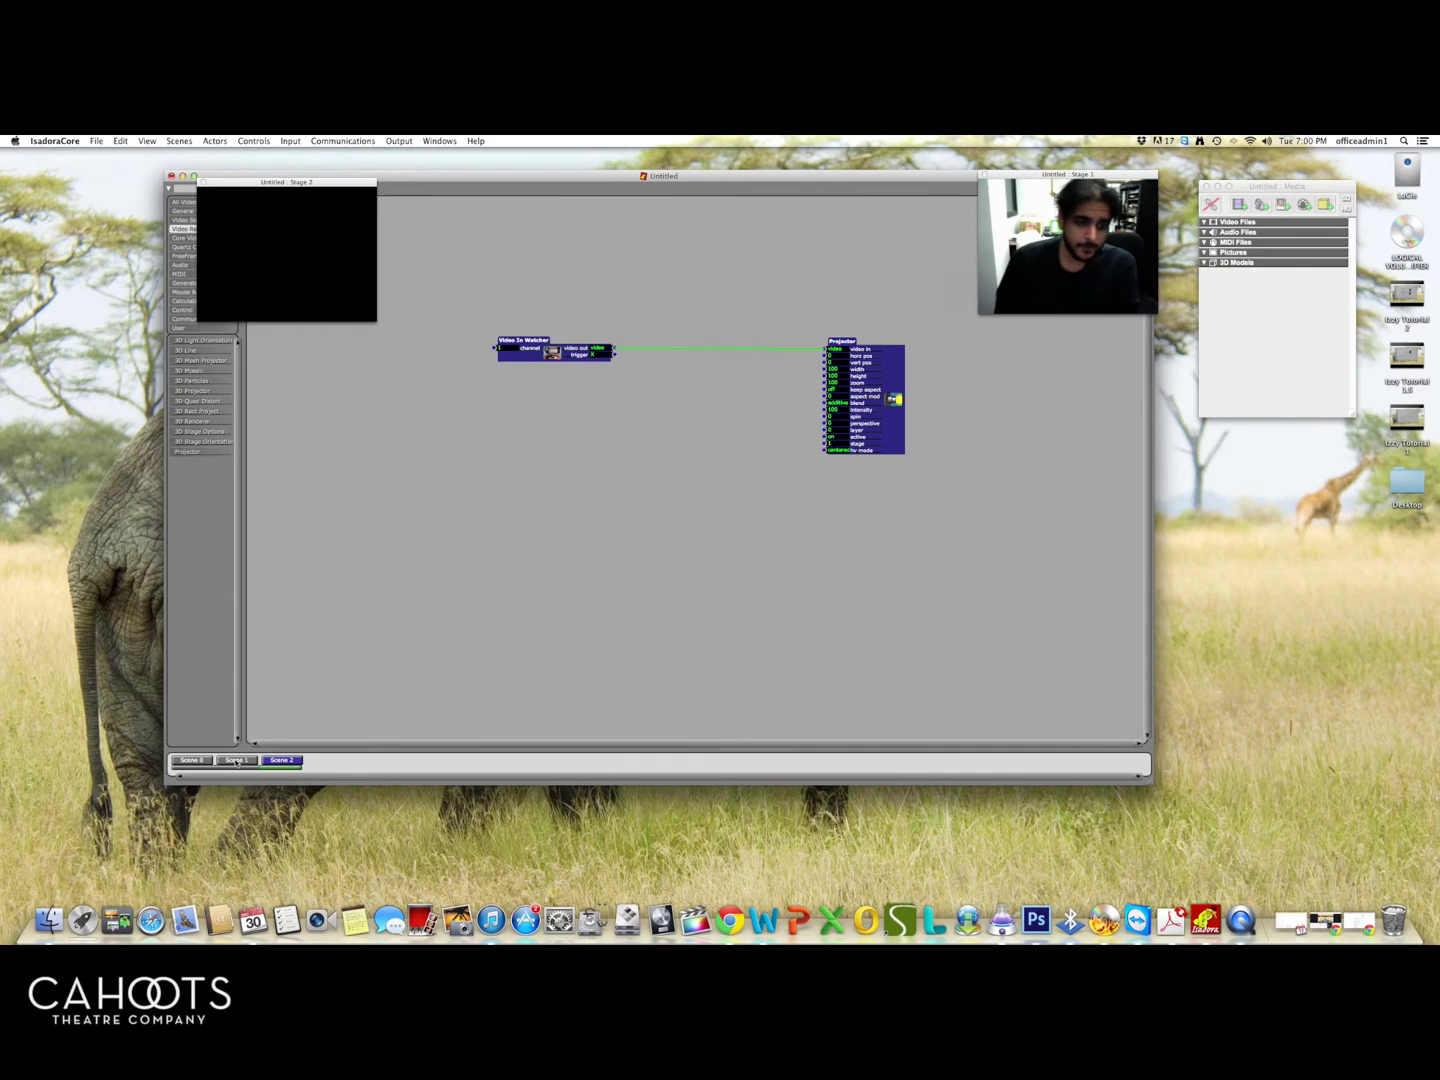
pyautogui.click(237, 761)
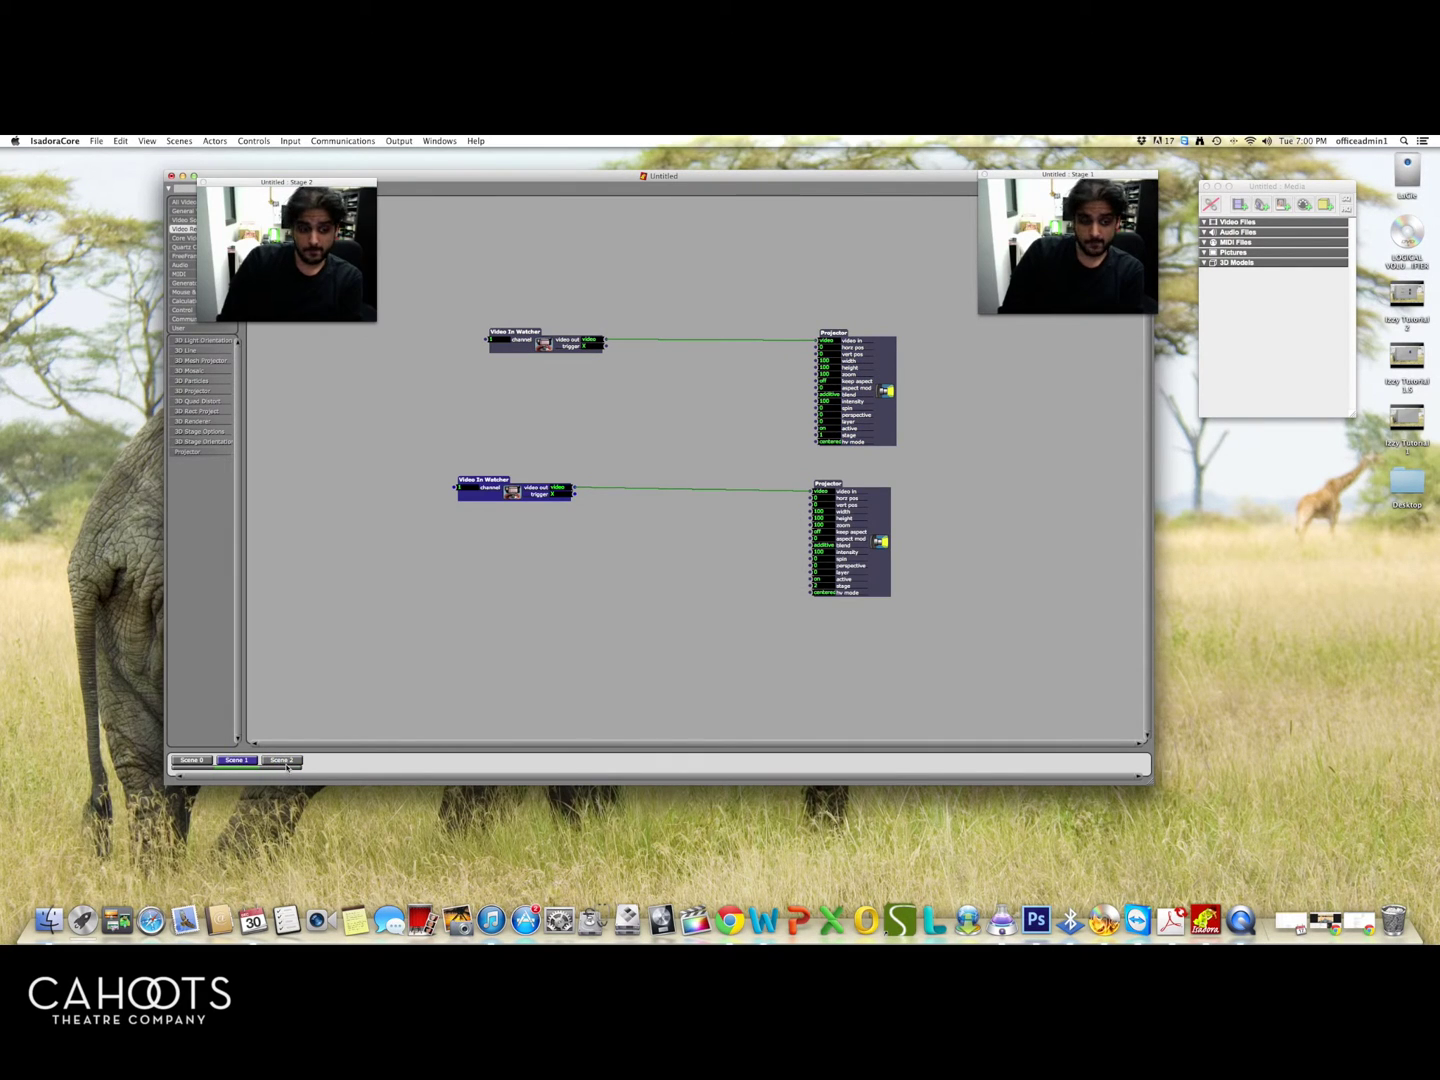
pyautogui.click(287, 762)
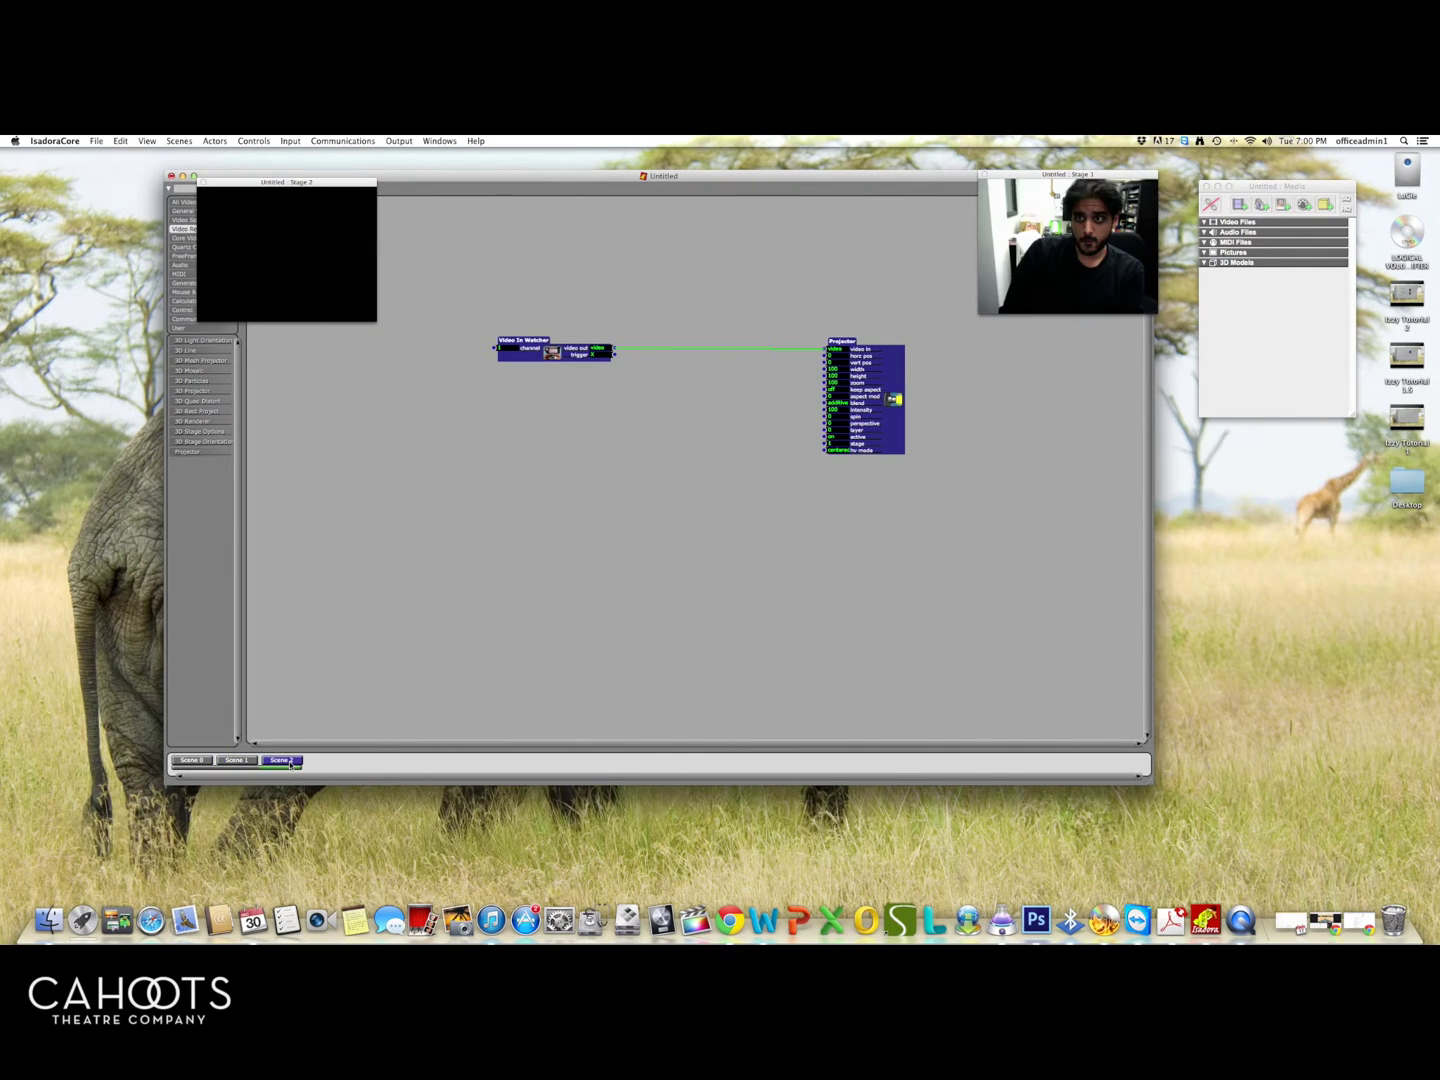
pyautogui.click(201, 763)
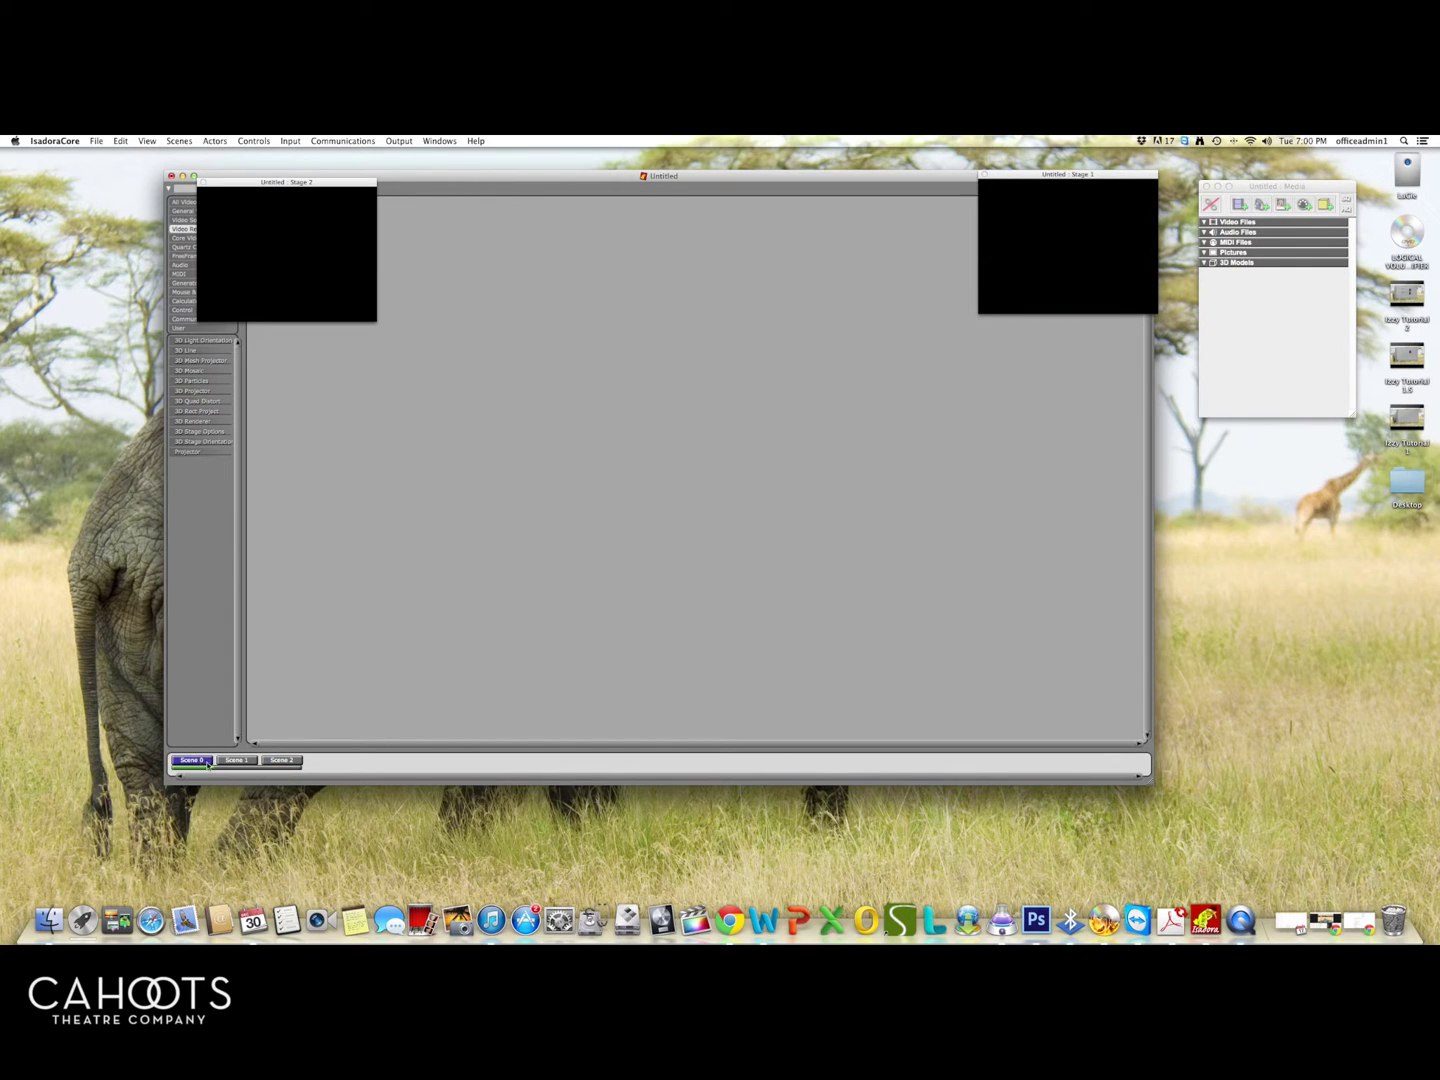
pyautogui.click(238, 762)
pyautogui.click(279, 763)
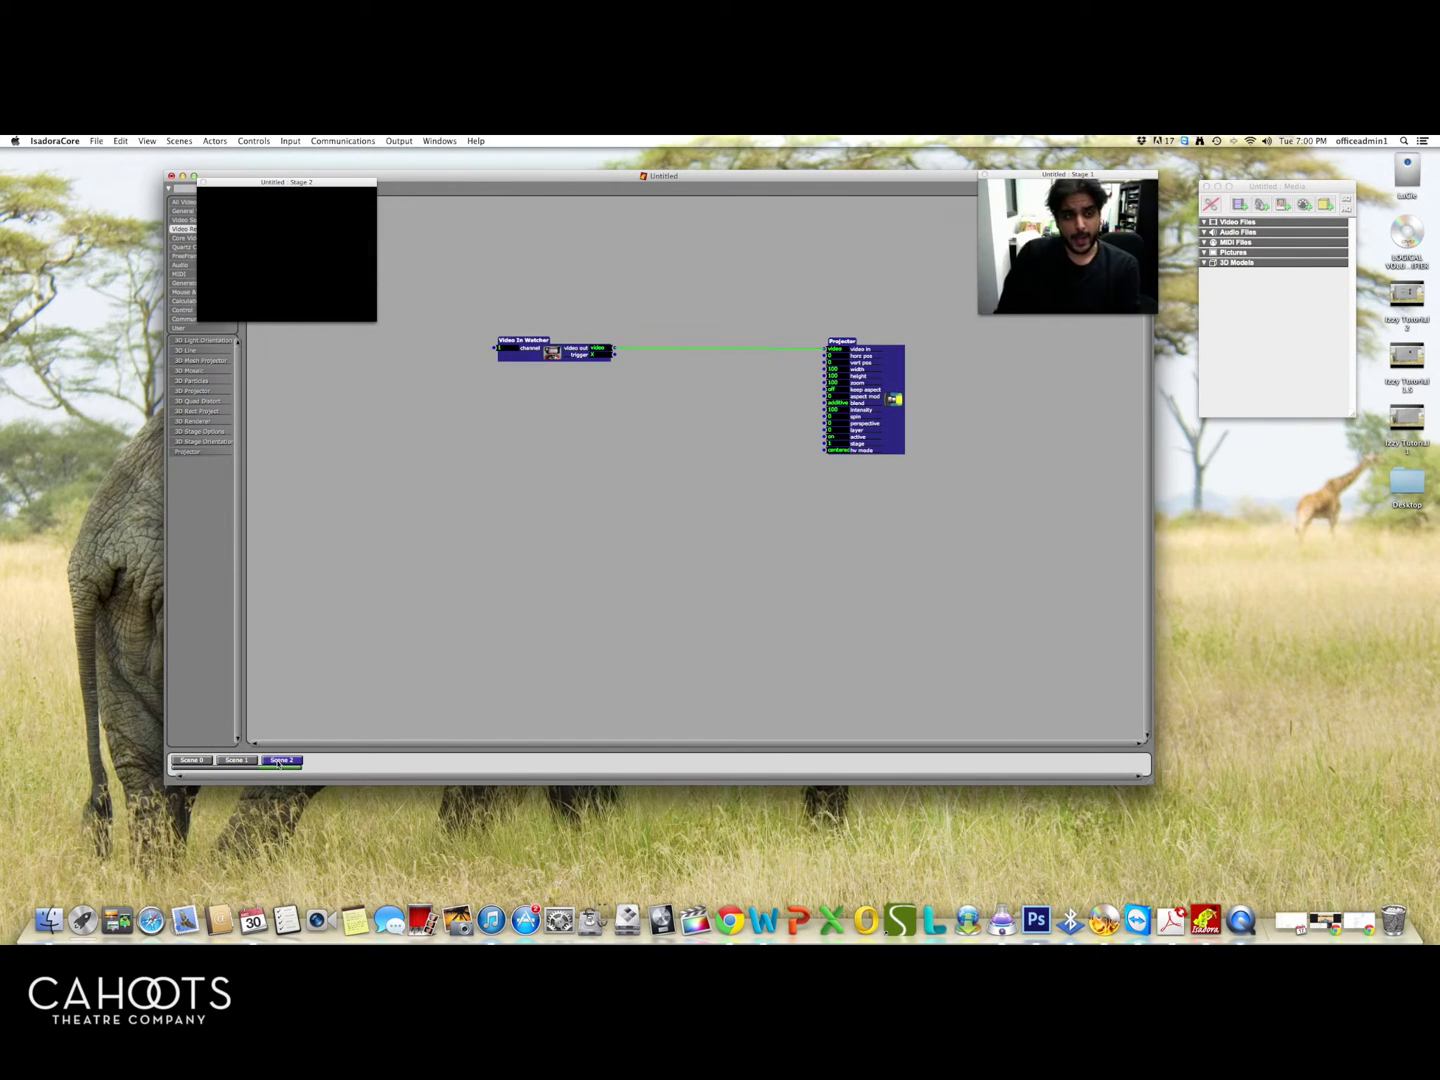
pyautogui.click(237, 762)
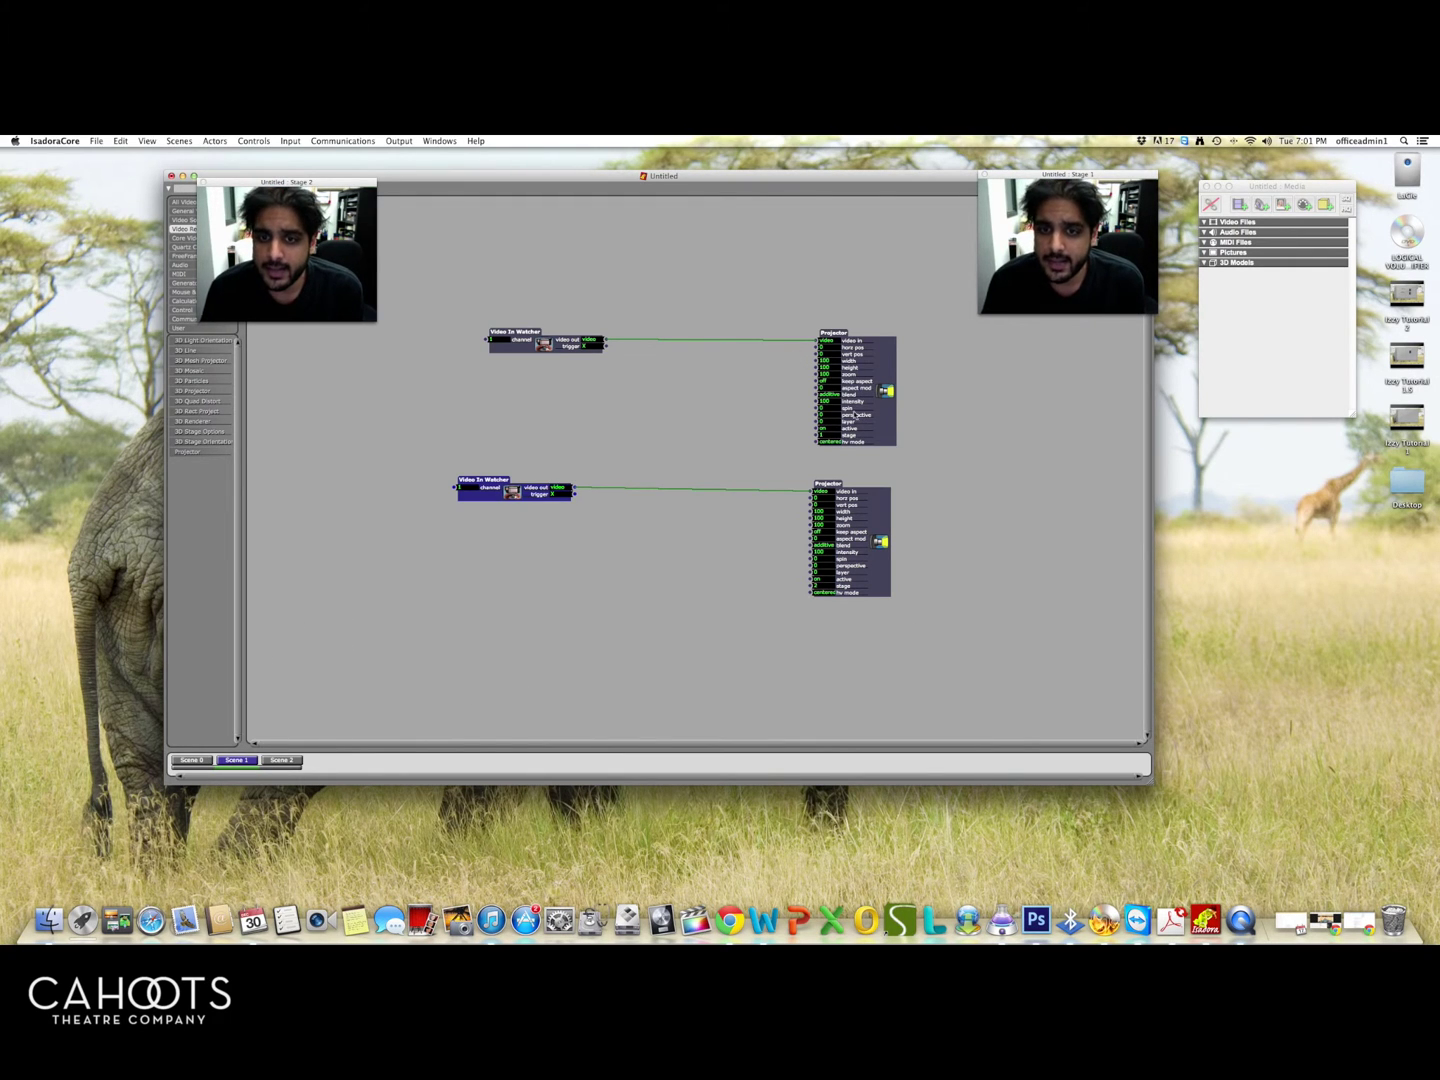
# Dim the upper Projector's intensity and change its spin to rotate the Stage 1 image sideways
pyautogui.moveTo(830, 401); pyautogui.dragTo(828, 614)
pyautogui.moveTo(825, 692); pyautogui.dragTo(826, 732)
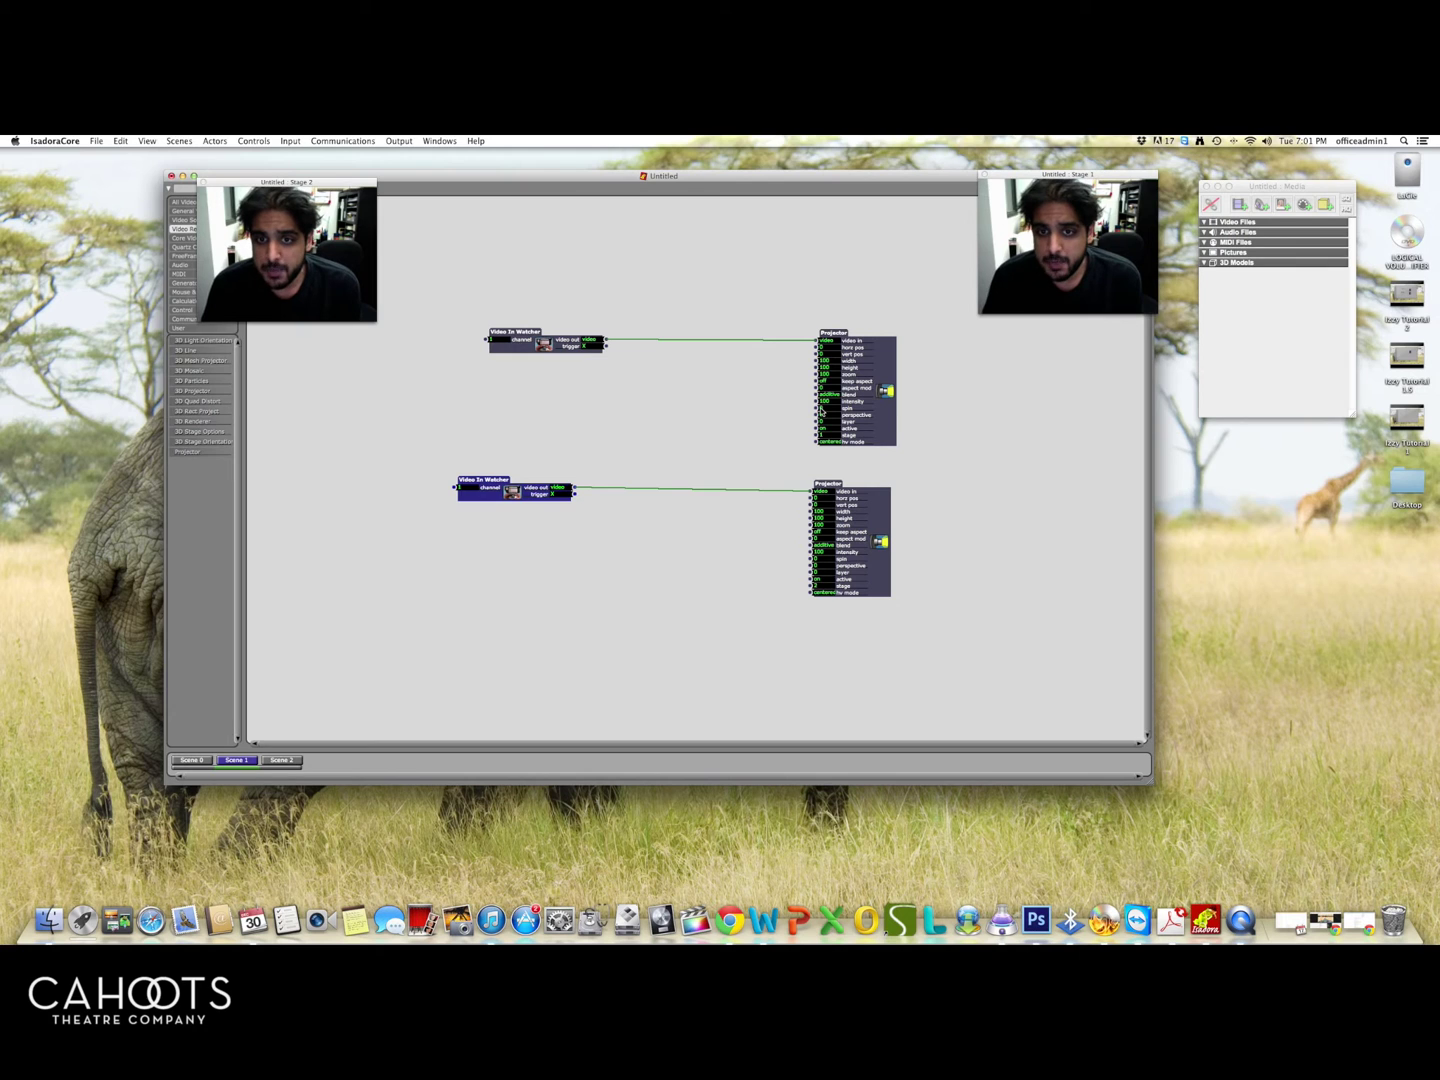
pyautogui.click(817, 415)
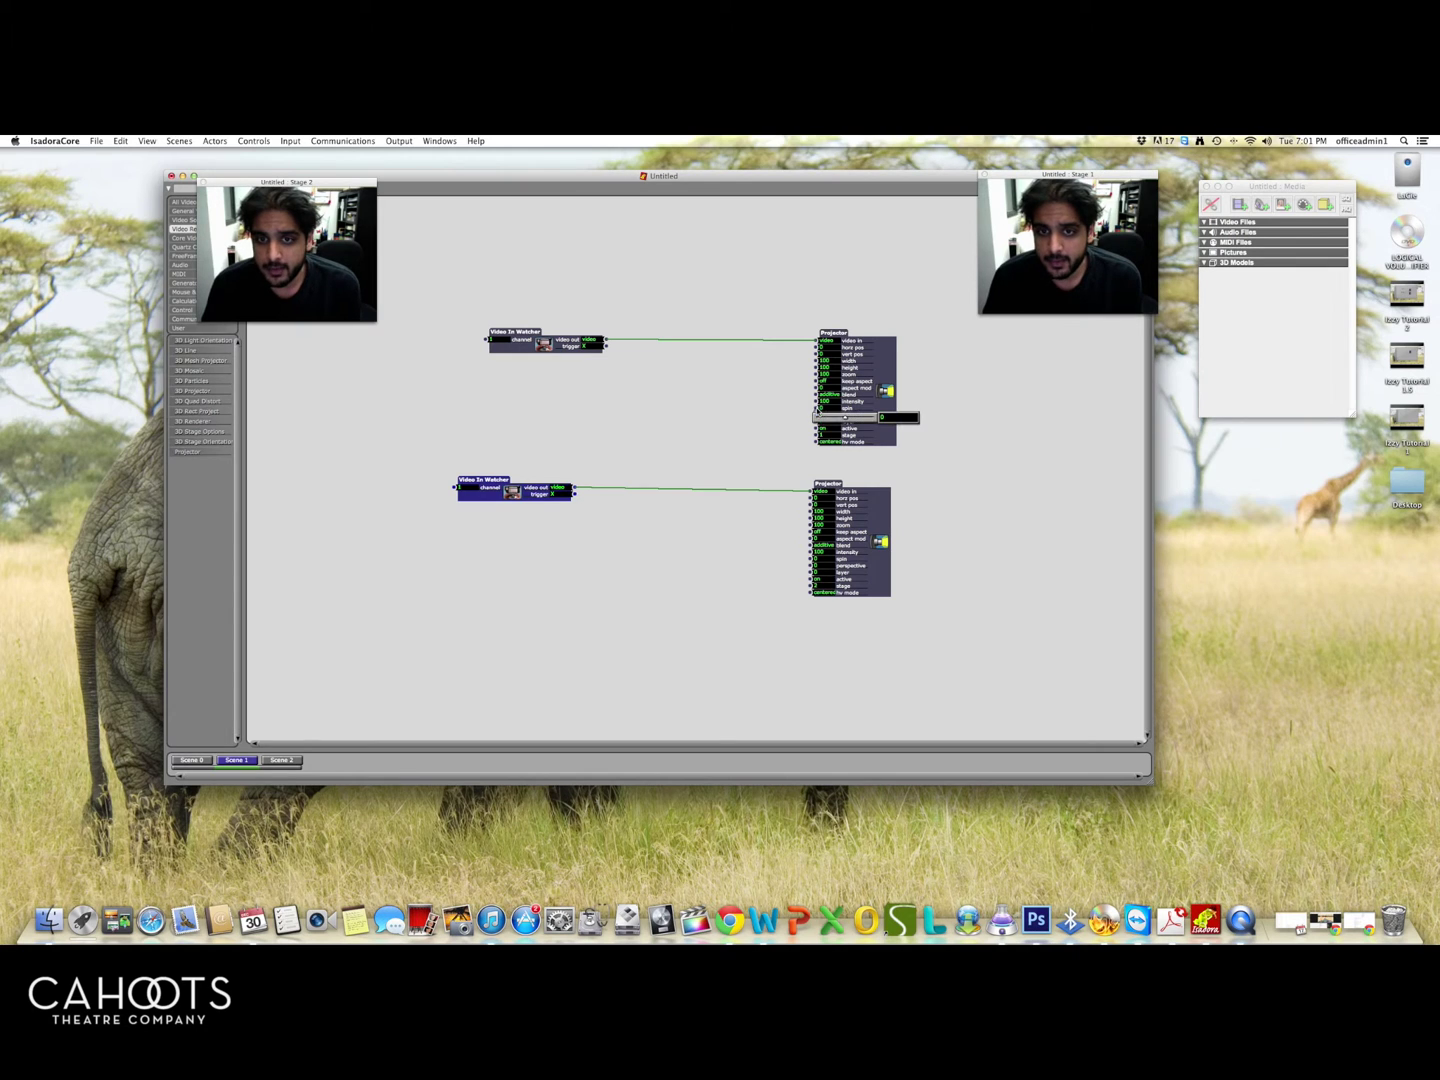
pyautogui.click(798, 413)
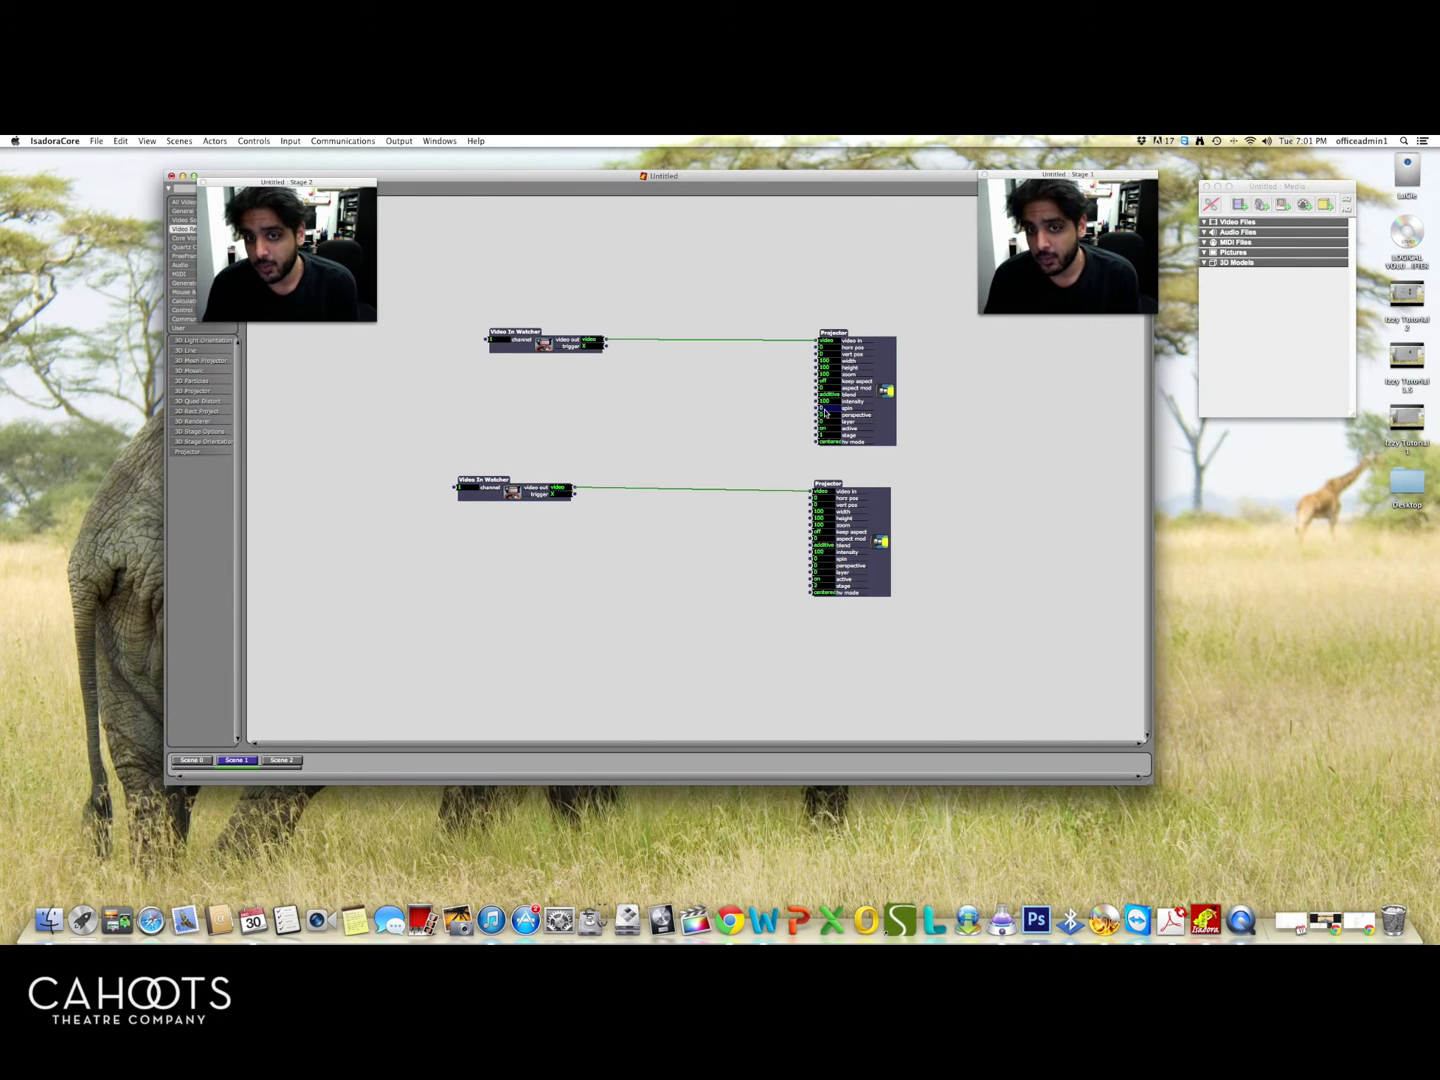
pyautogui.moveTo(825, 409)
pyautogui.mouseDown()
pyautogui.moveTo(825, 504)
pyautogui.moveTo(833, 410)
pyautogui.mouseUp()
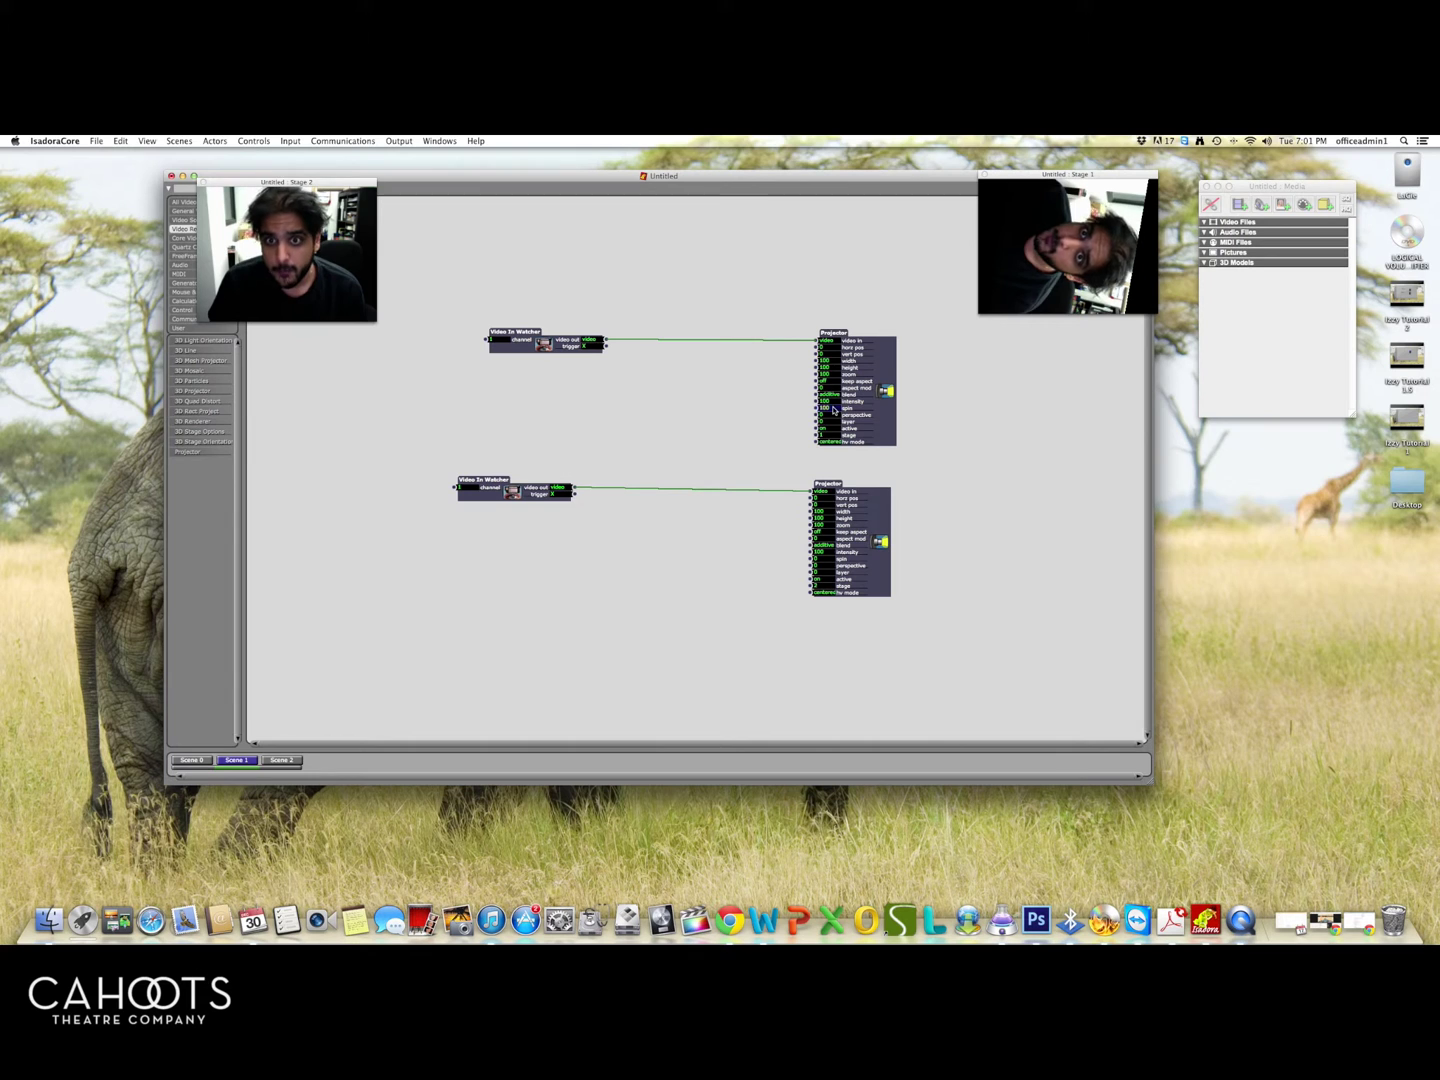
# Sweep the upper Projector's spin from 360 to -360 so the Stage 1 image is upright
pyautogui.moveTo(833, 410); pyautogui.dragTo(833, 418)
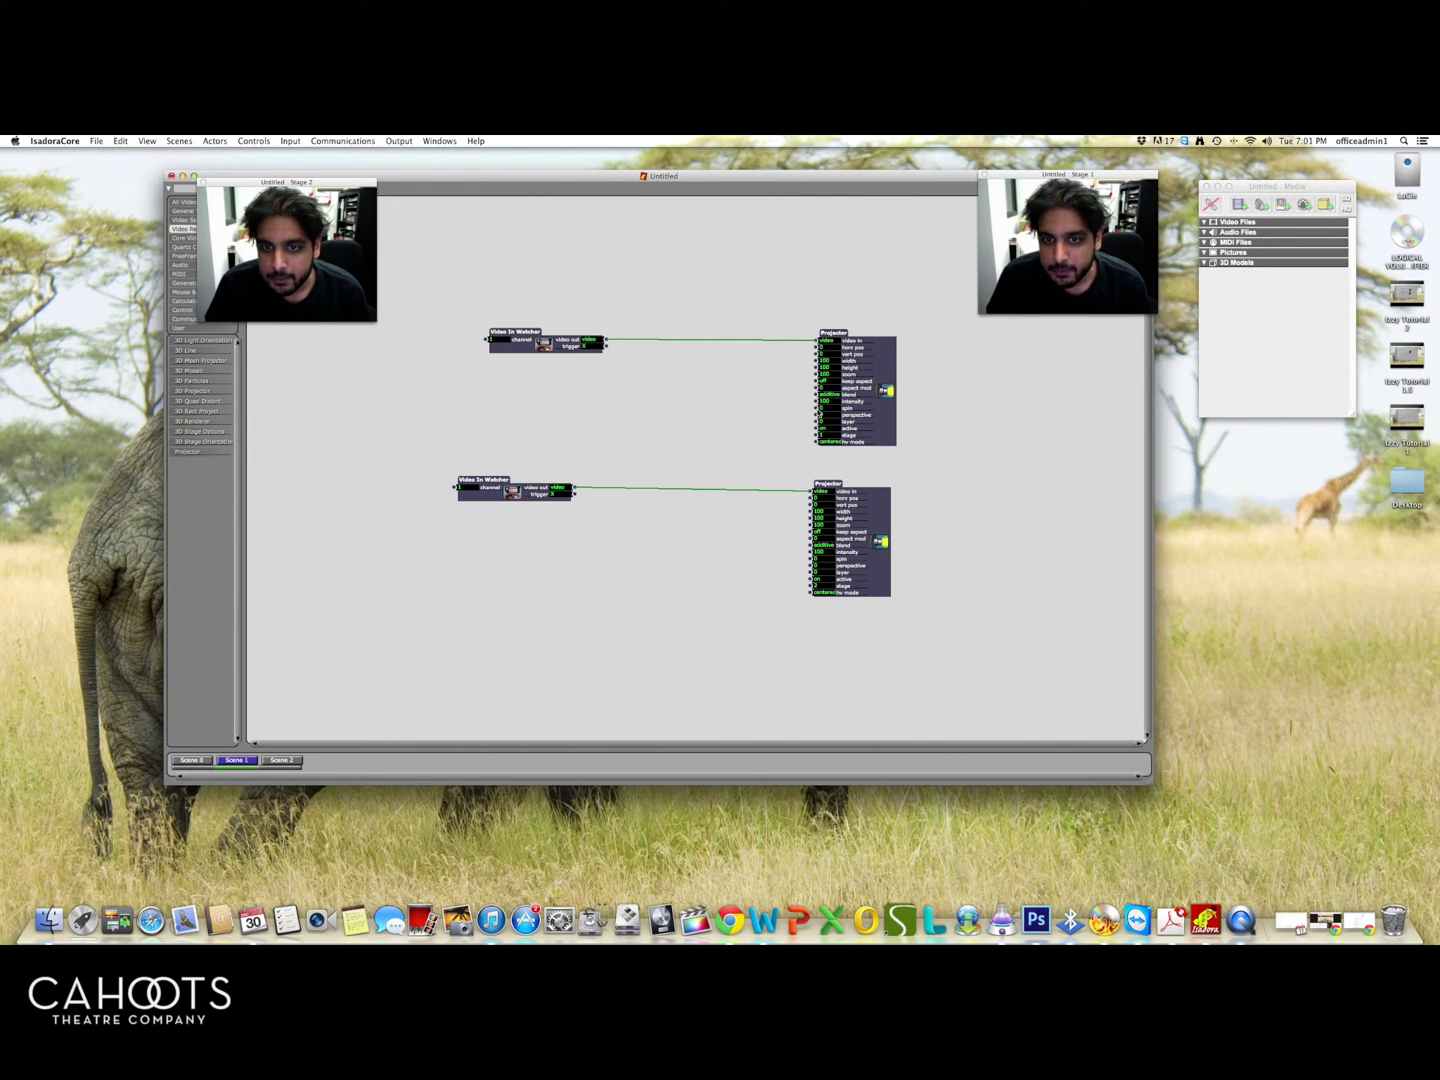
pyautogui.moveTo(833, 416); pyautogui.dragTo(751, 433)
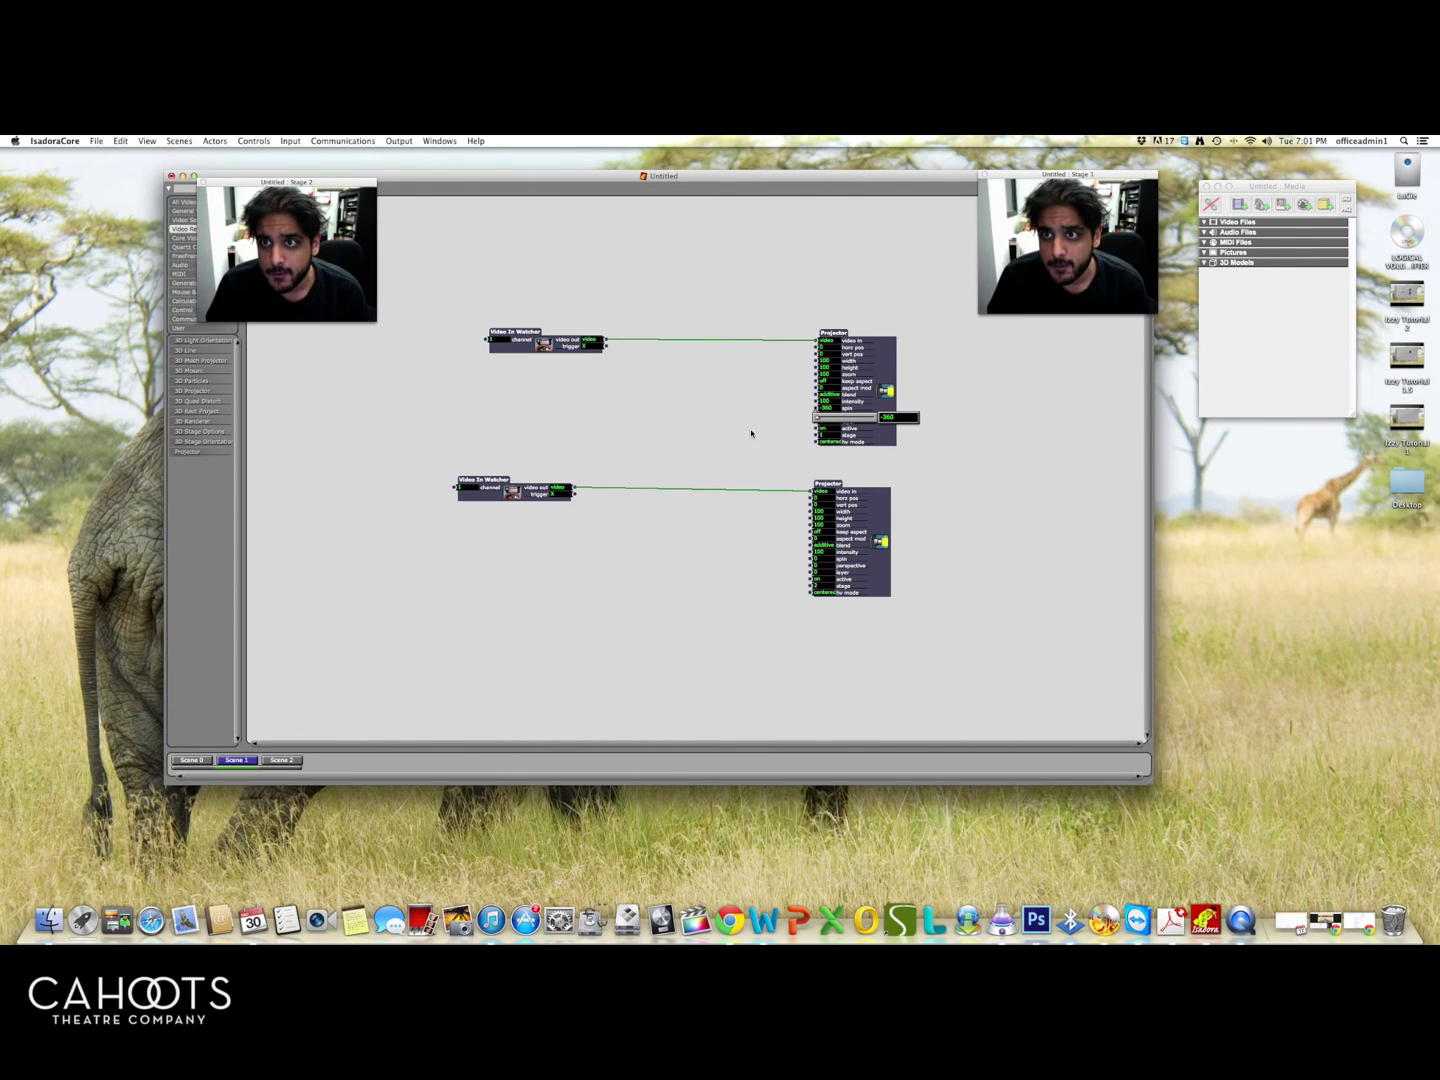
pyautogui.moveTo(1000, 429); pyautogui.dragTo(836, 412)
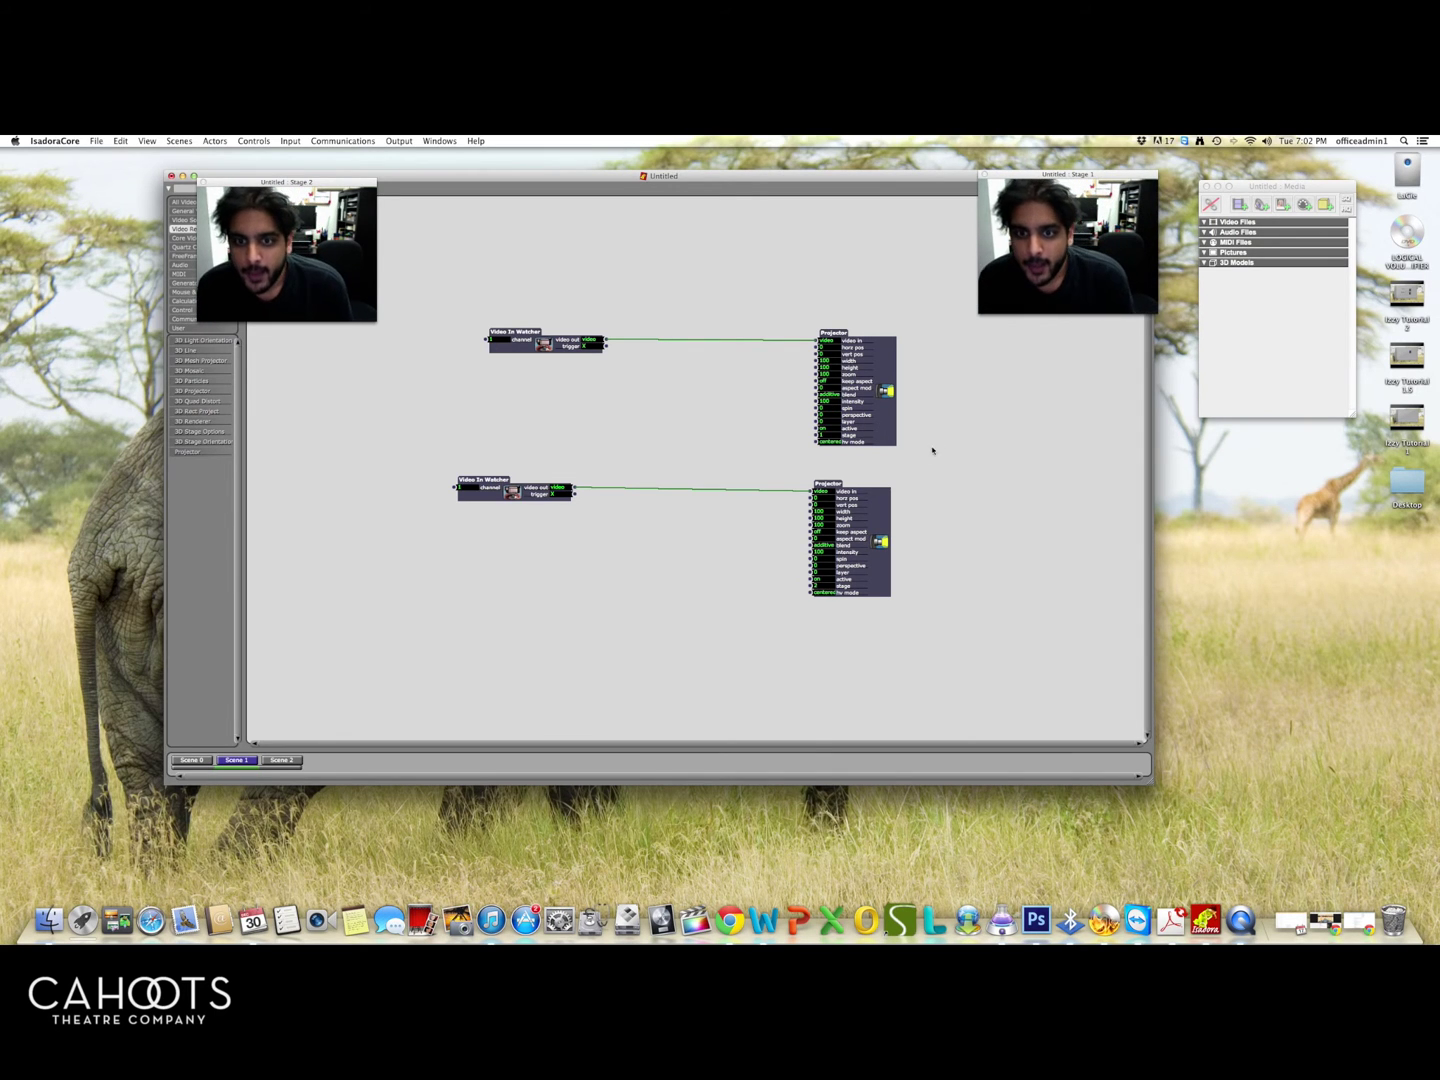
pyautogui.click(821, 421)
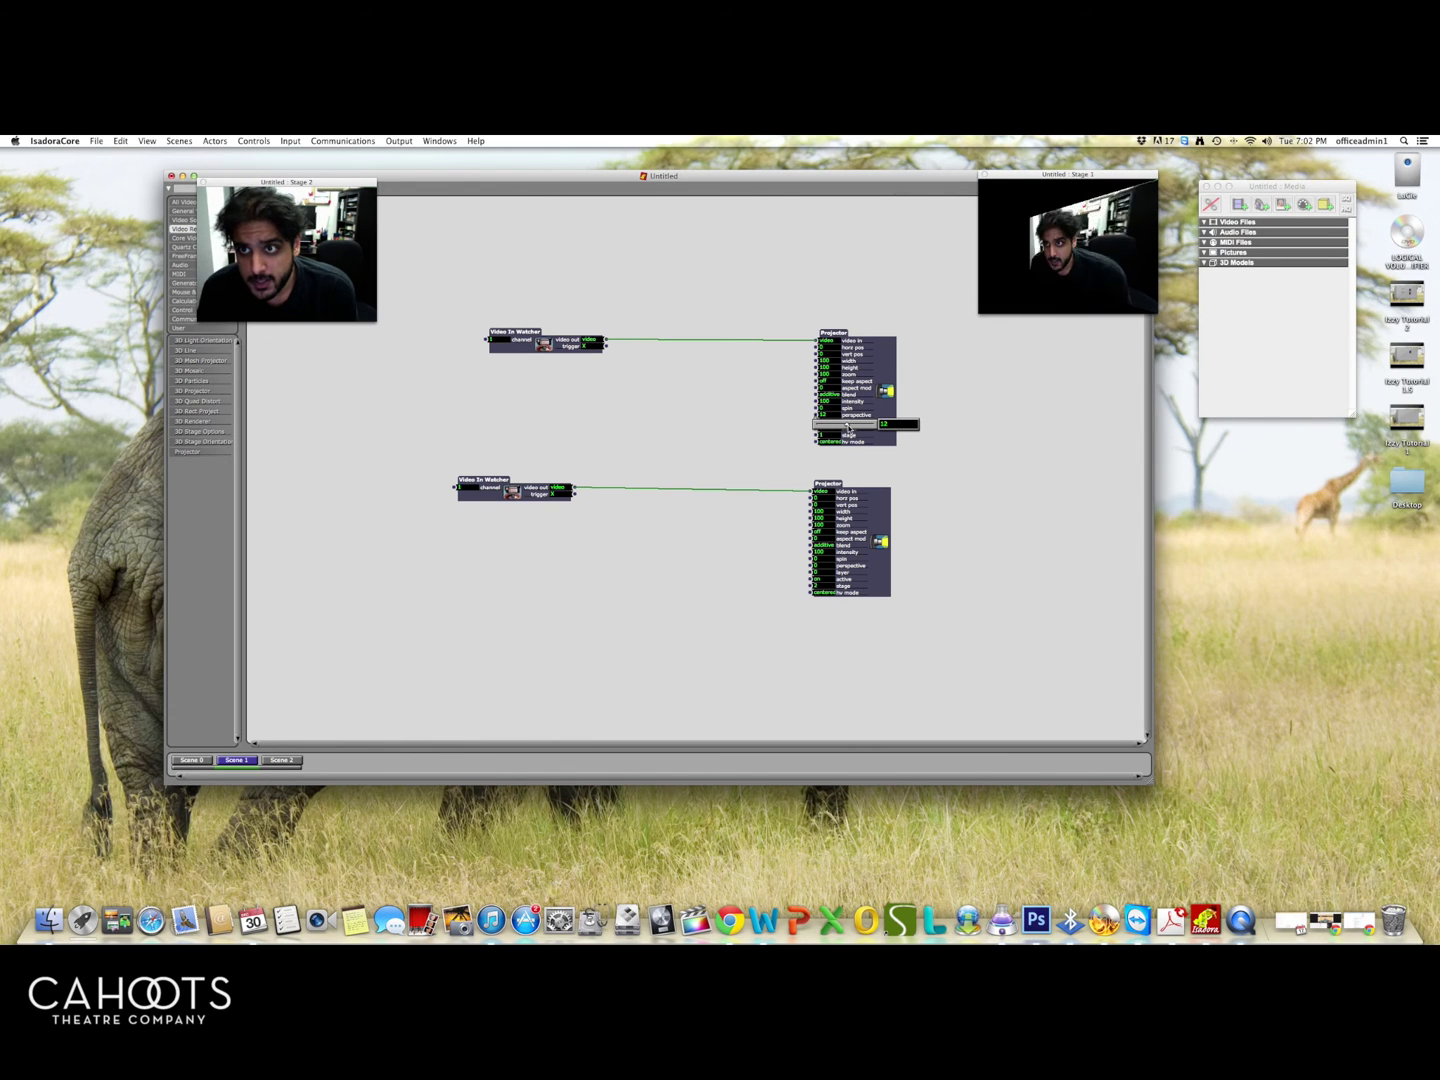
pyautogui.moveTo(848, 428)
pyautogui.mouseDown()
pyautogui.moveTo(865, 430)
pyautogui.moveTo(848, 431)
pyautogui.mouseUp()
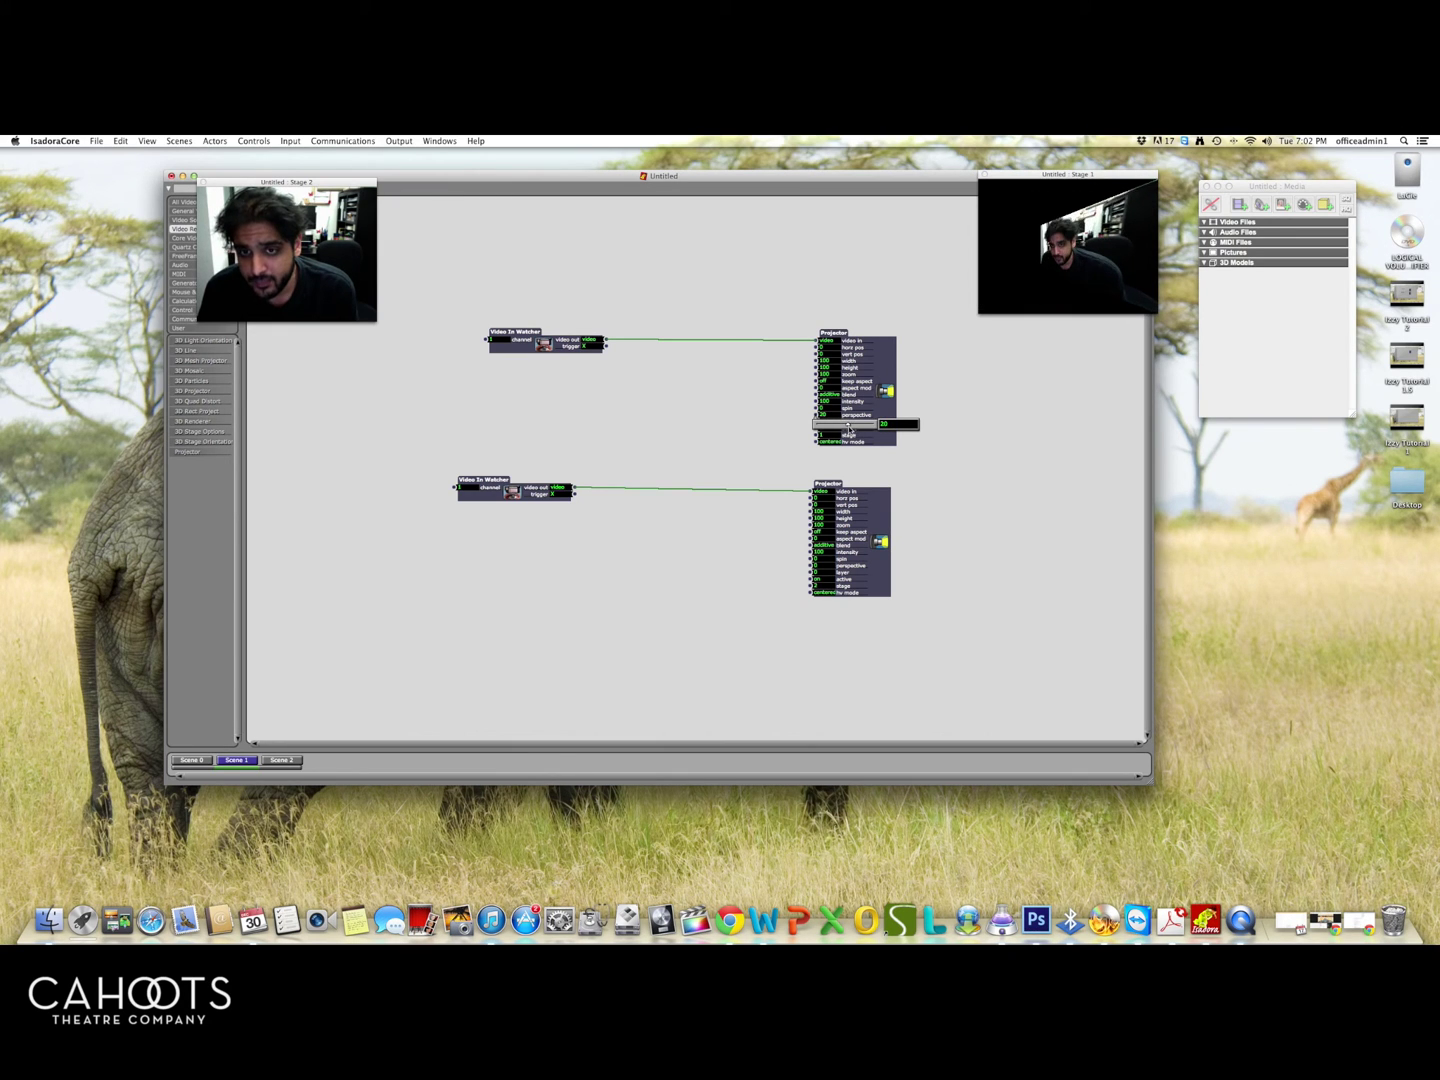
pyautogui.moveTo(848, 430); pyautogui.dragTo(845, 430)
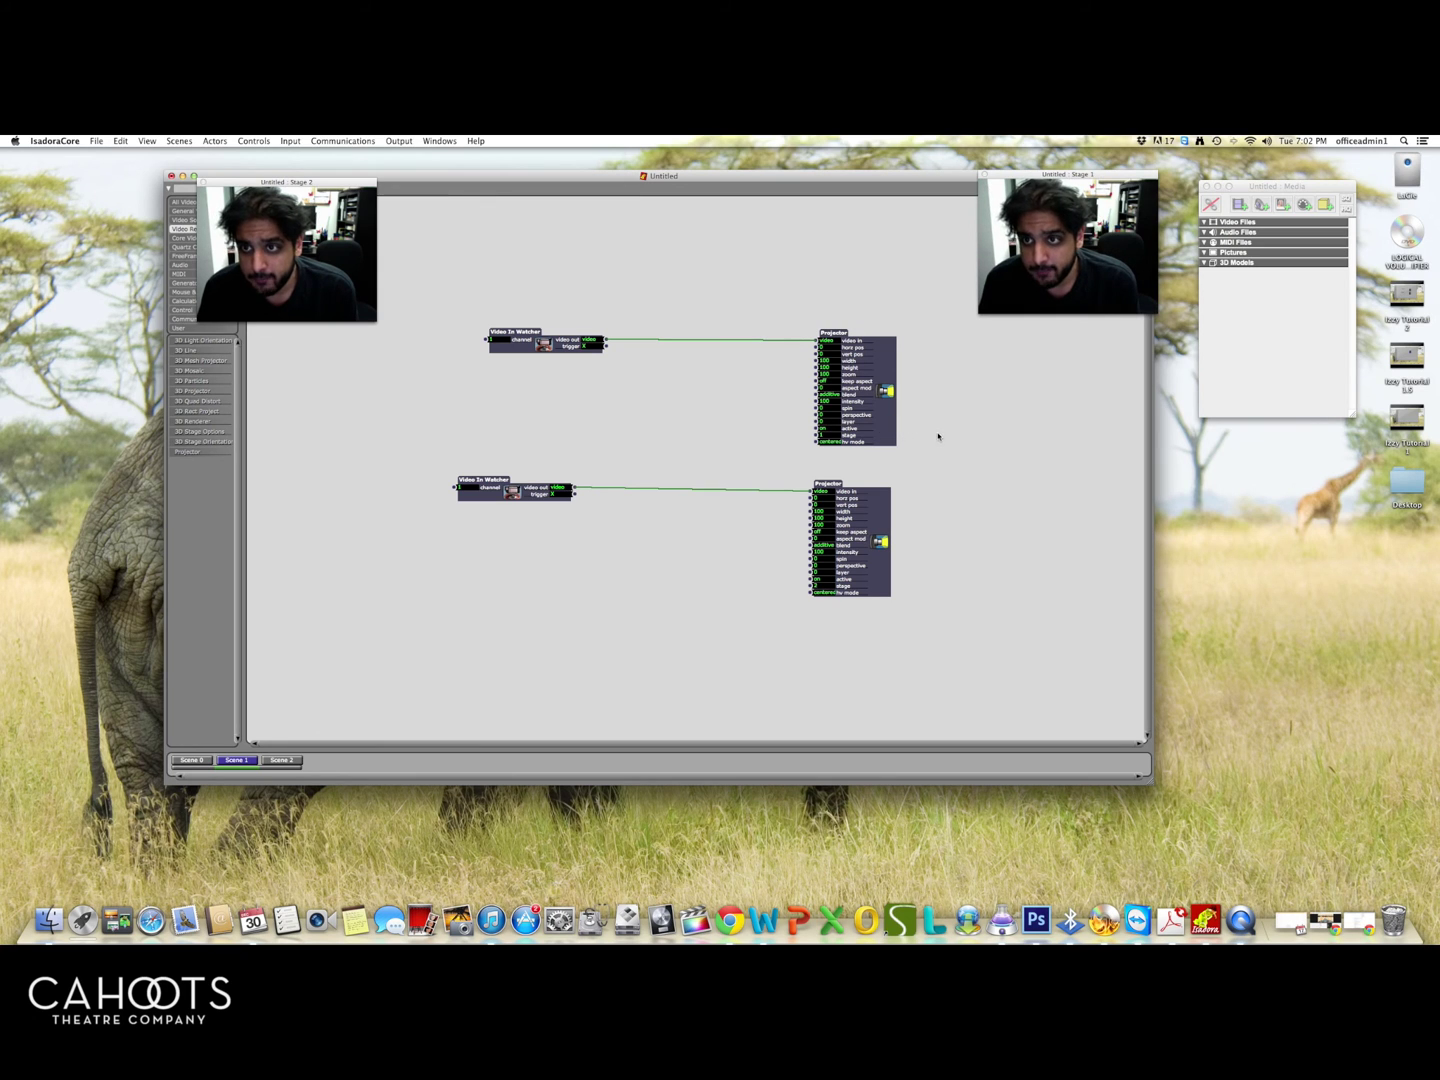
pyautogui.click(821, 429)
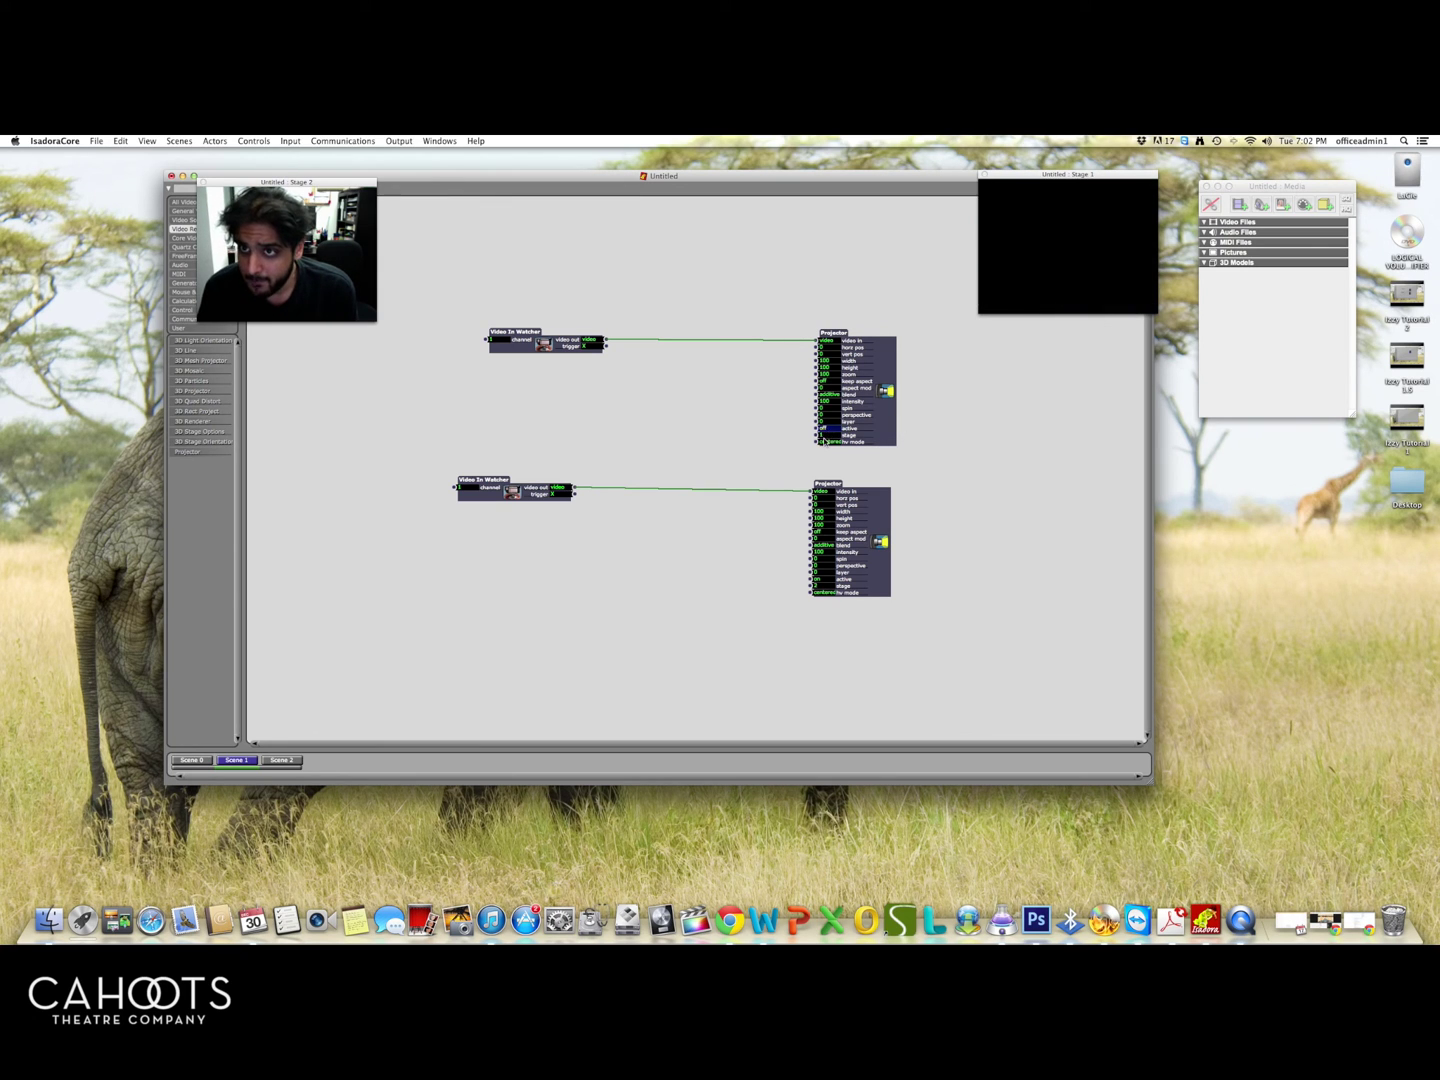
pyautogui.click(825, 428)
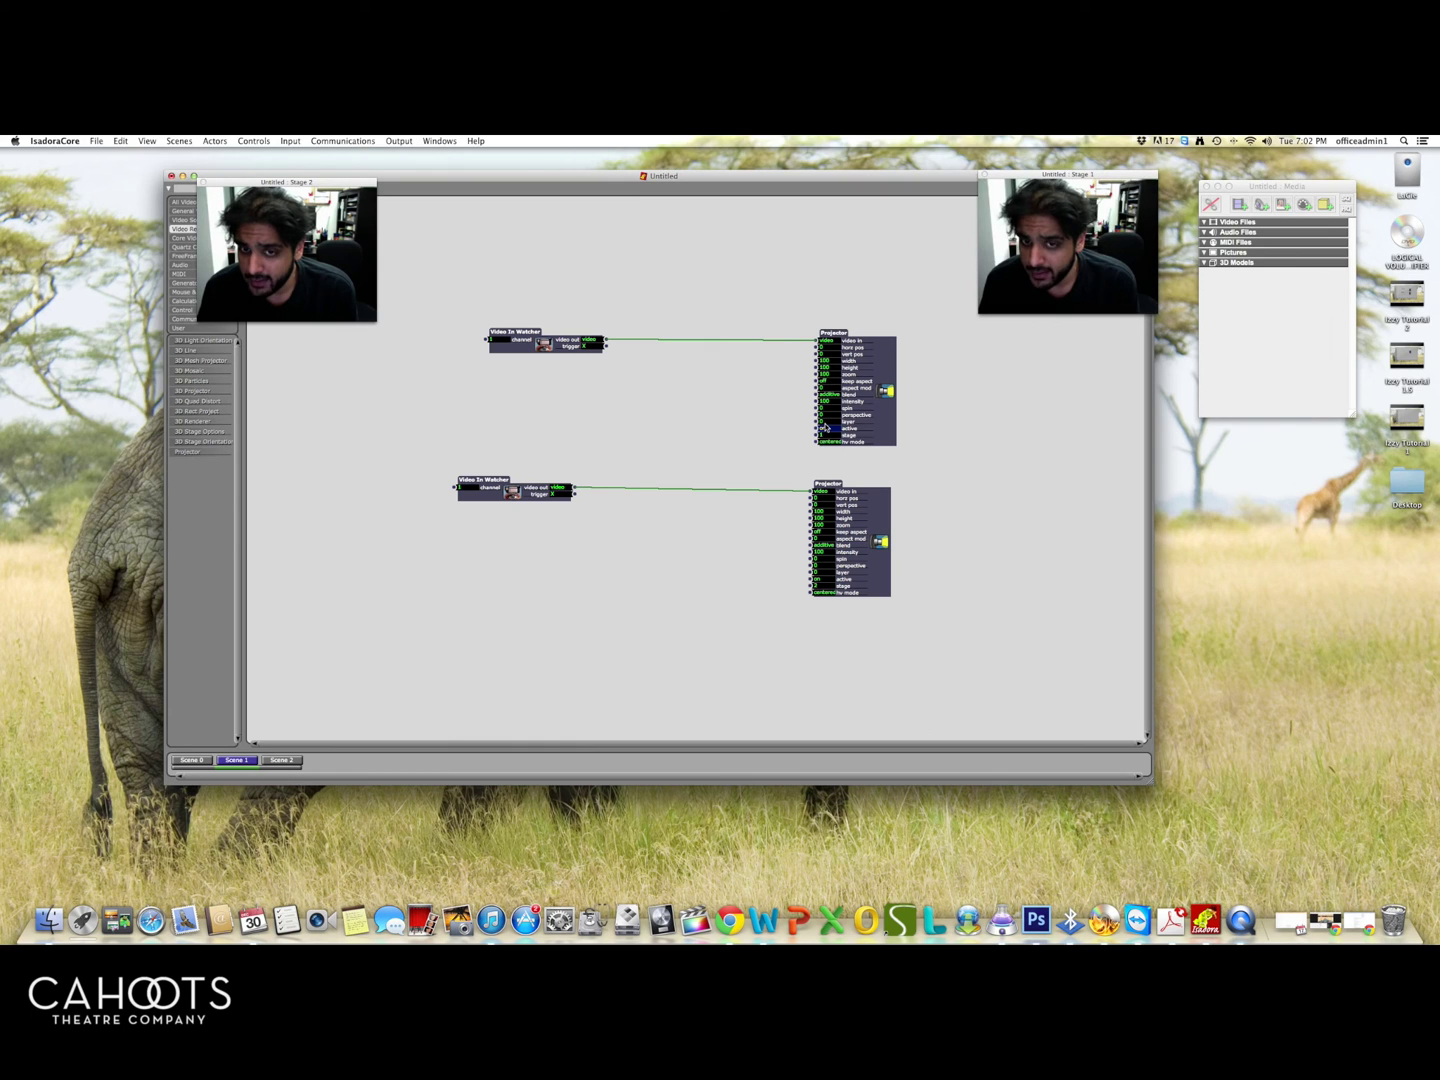
pyautogui.click(825, 428)
pyautogui.click(824, 429)
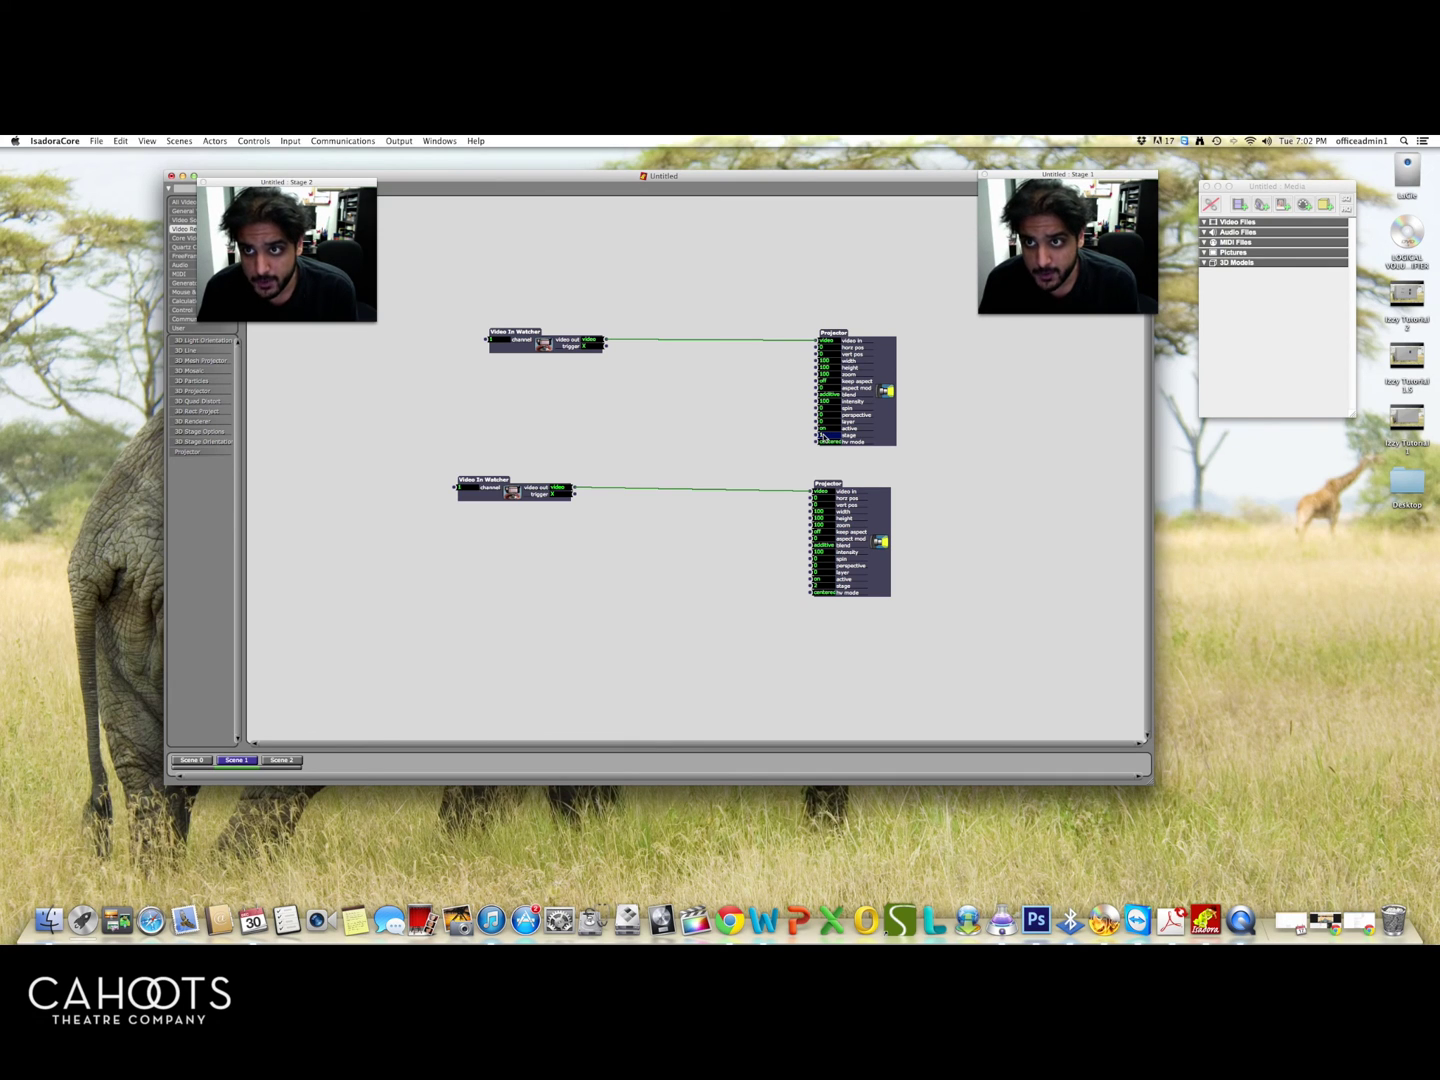
pyautogui.moveTo(822, 437); pyautogui.dragTo(828, 434)
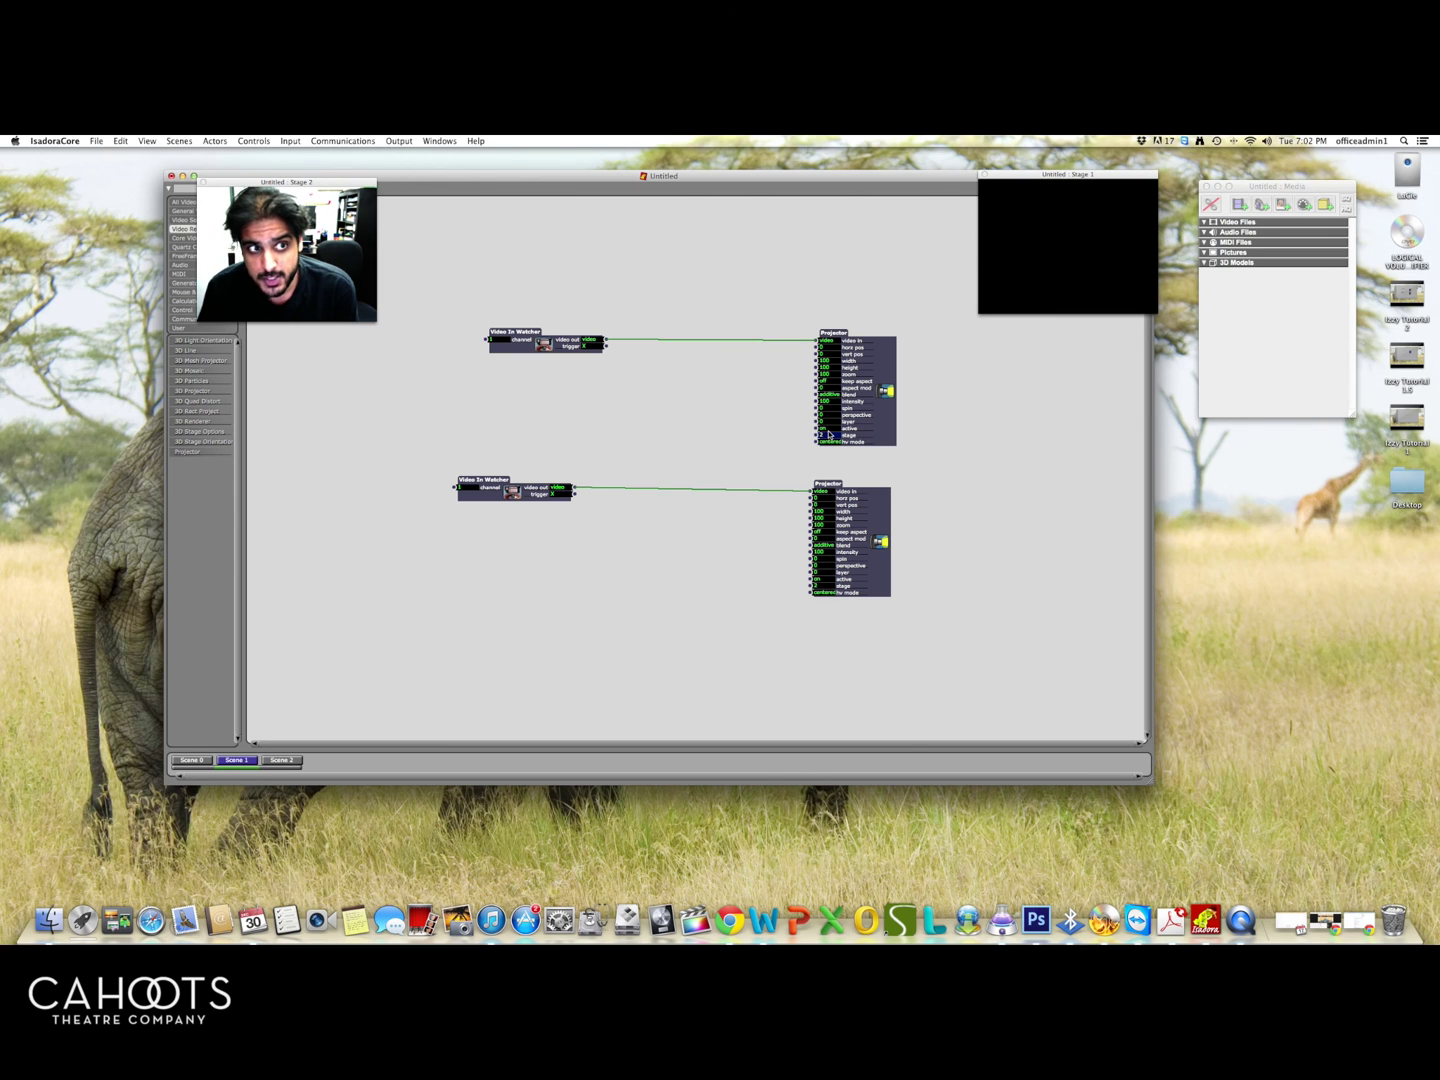
pyautogui.moveTo(828, 434); pyautogui.dragTo(828, 437)
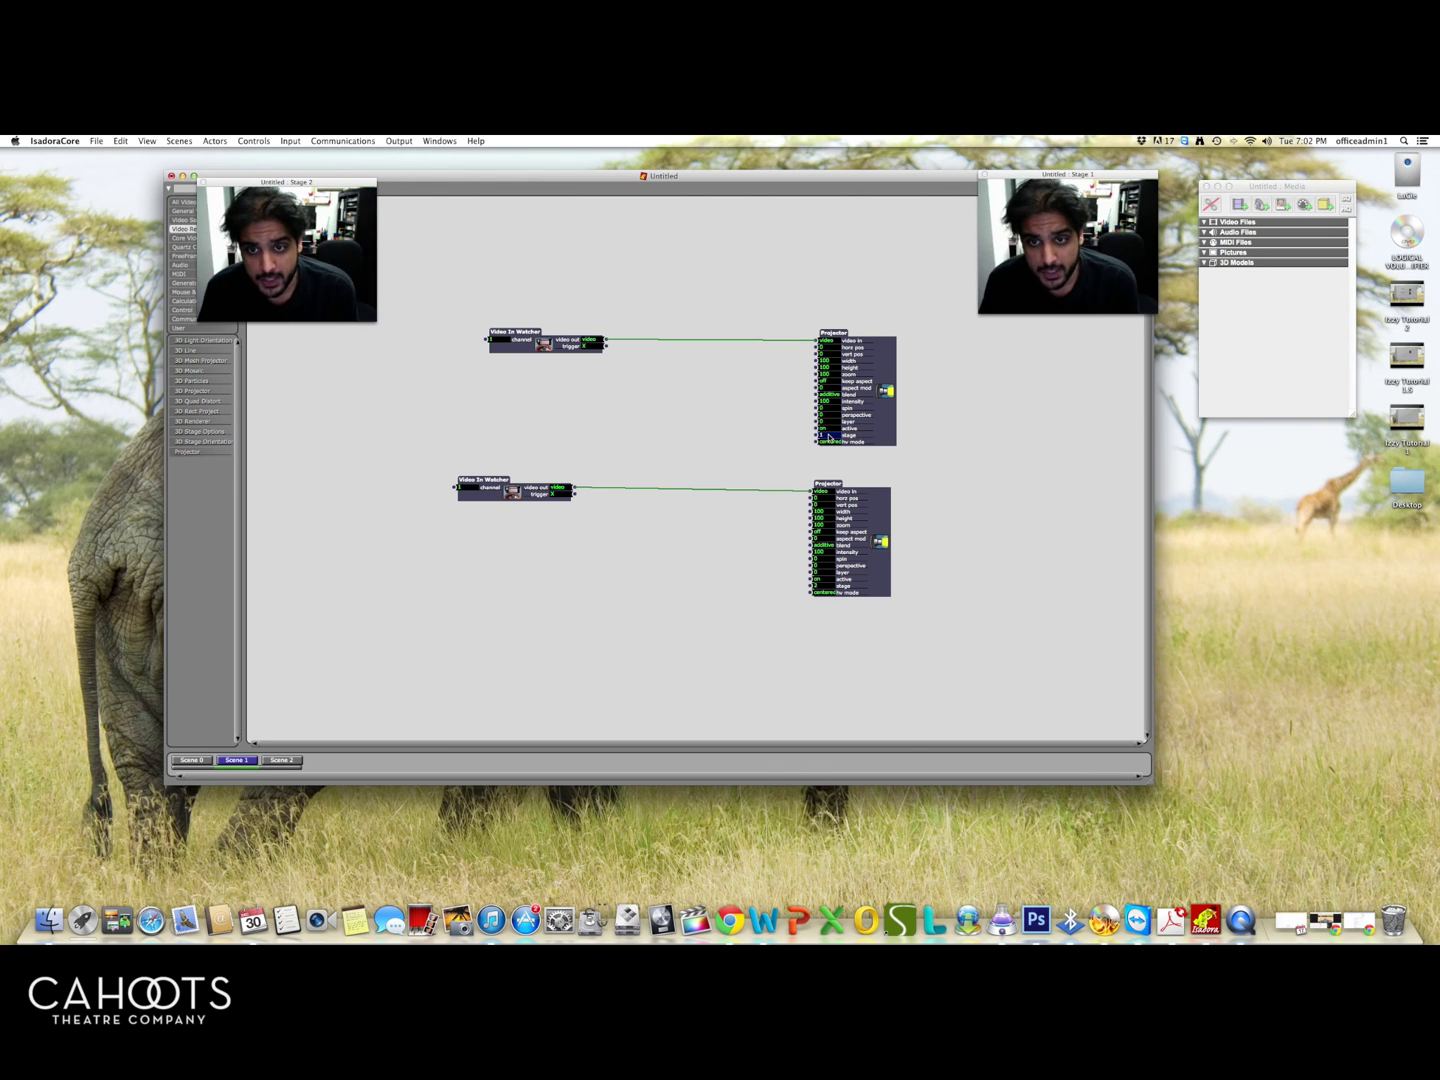